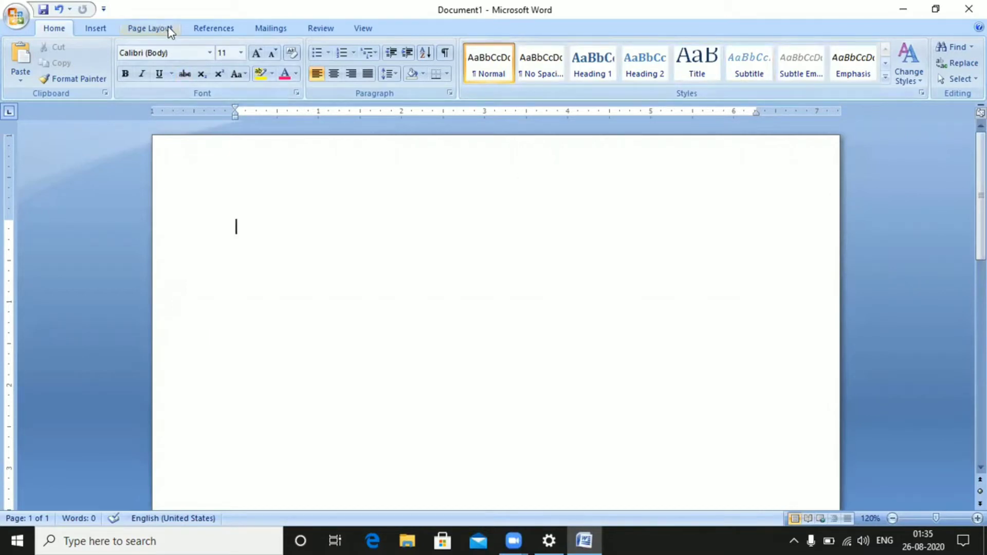
Set the document's paper size to A4 (8.27" x 11.69")
click(149, 28)
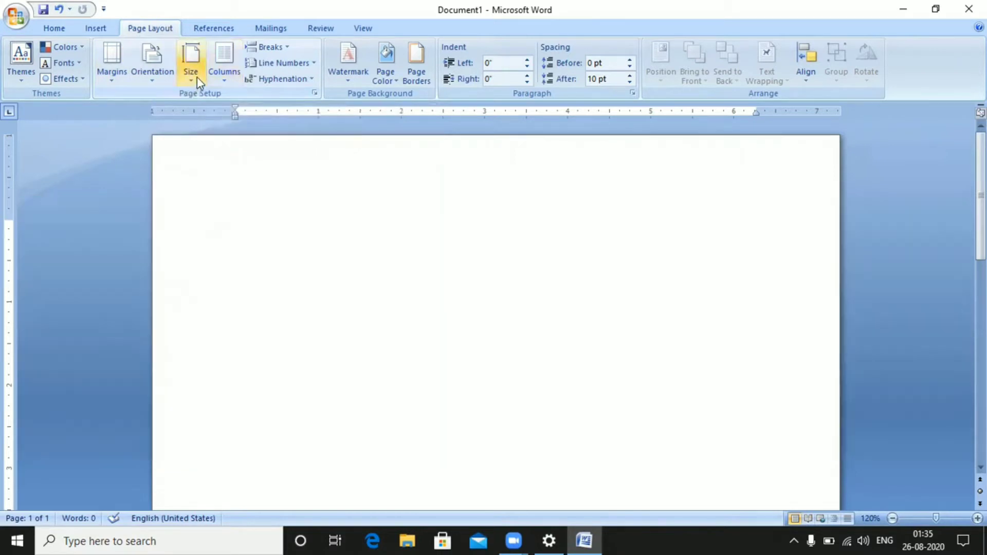
click(196, 78)
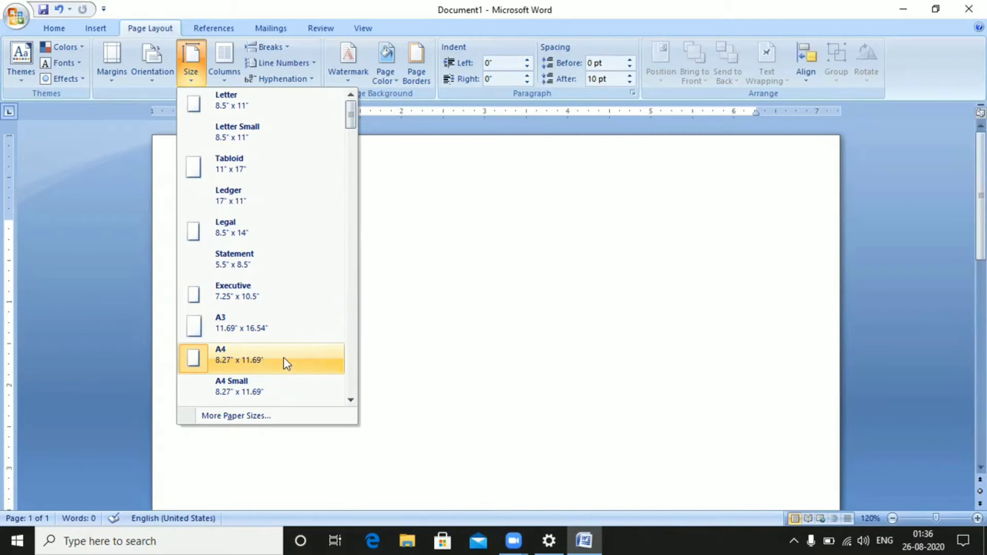
click(300, 362)
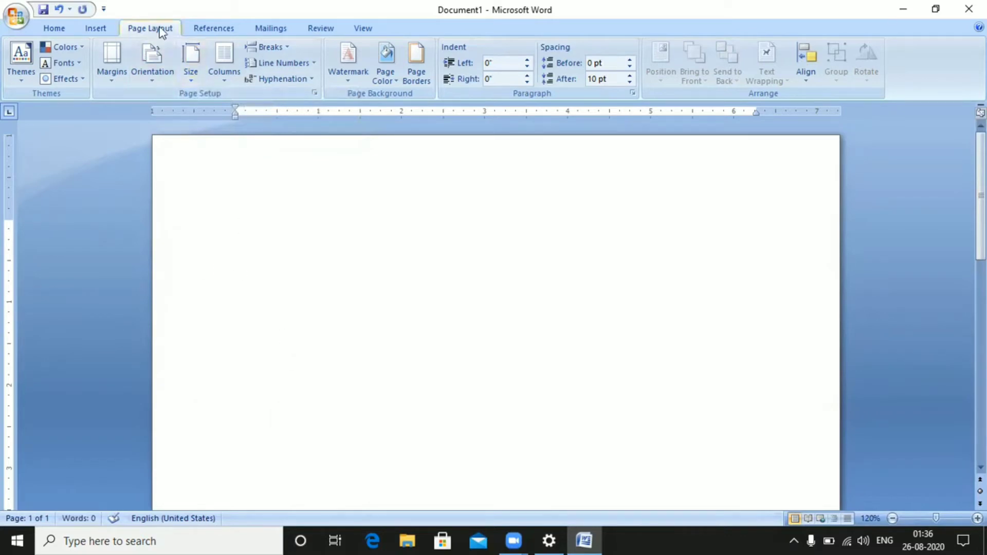
click(192, 72)
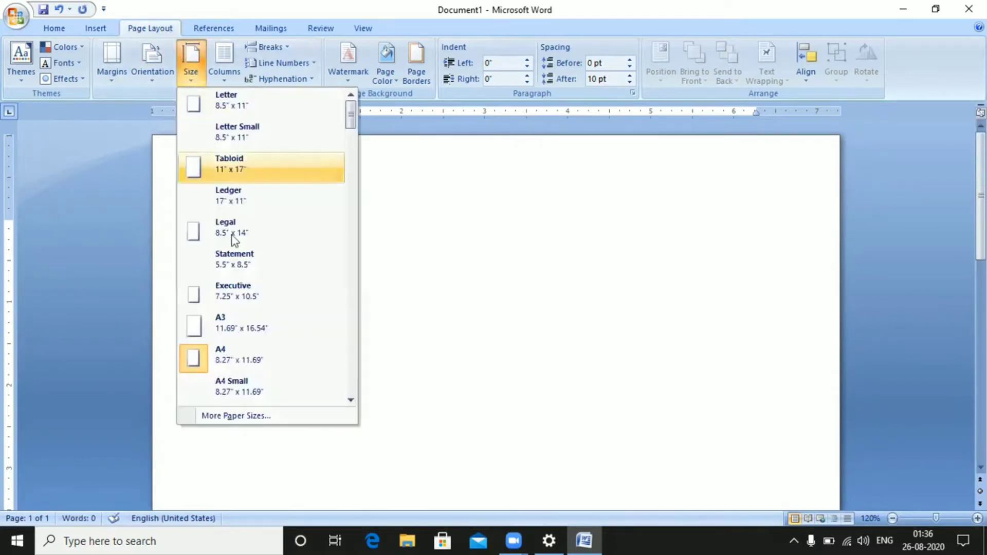
click(243, 360)
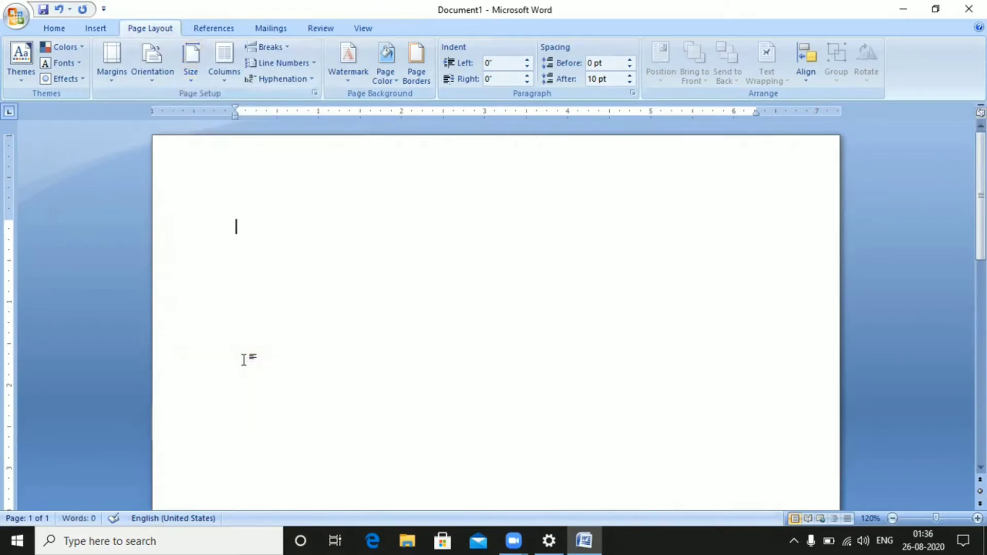
Change the page orientation to Landscape, with the whole page in view
click(153, 76)
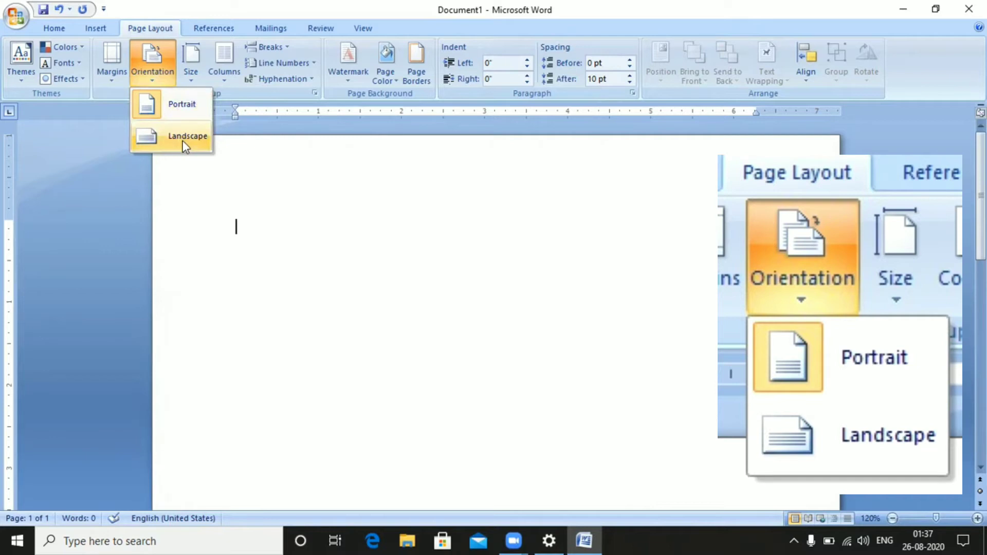
click(297, 272)
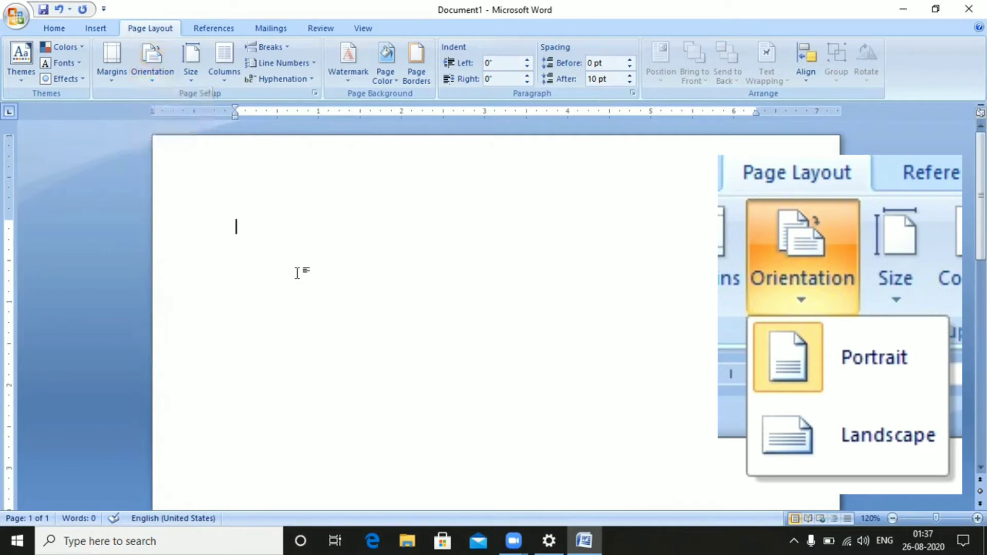
click(893, 519)
click(892, 519)
click(893, 518)
click(892, 518)
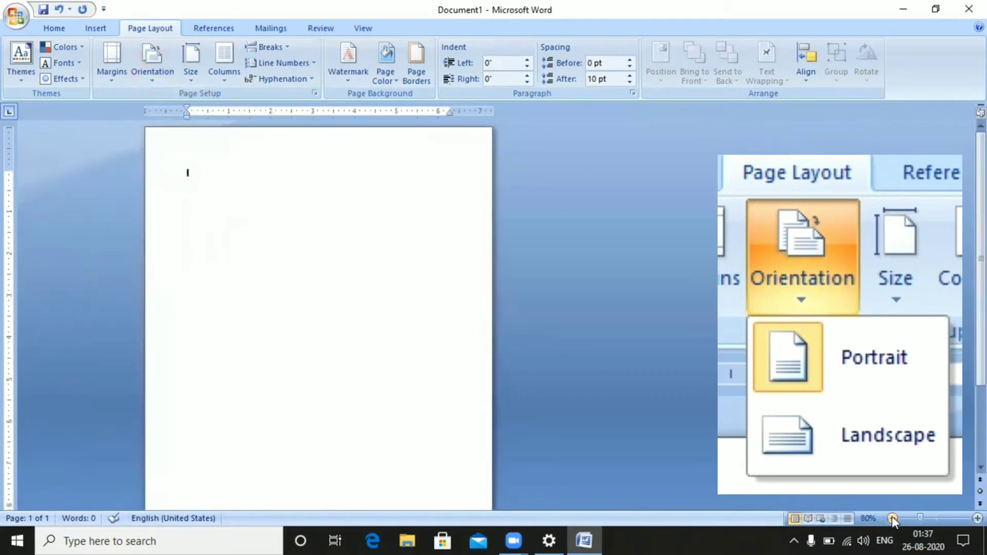
click(892, 518)
click(893, 518)
click(893, 518)
click(893, 519)
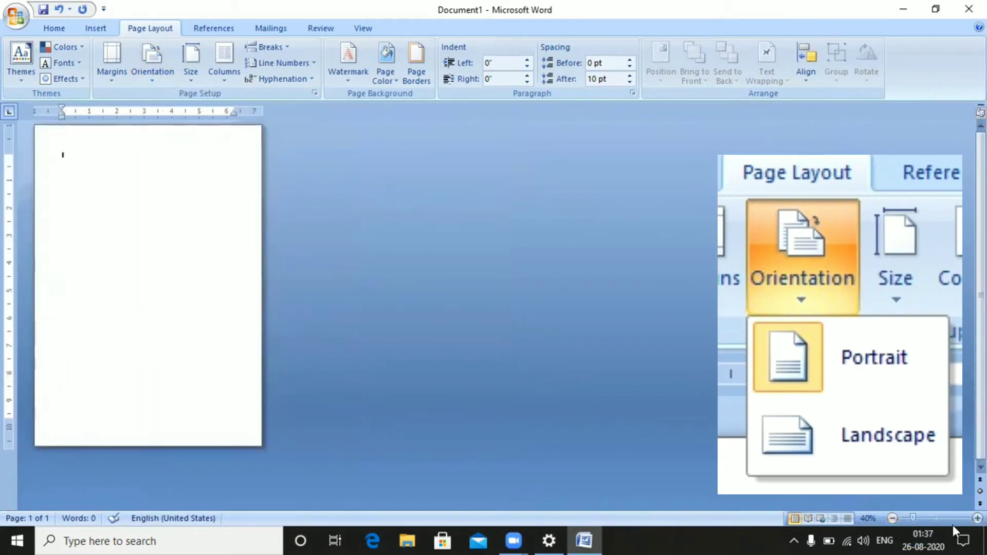
click(978, 518)
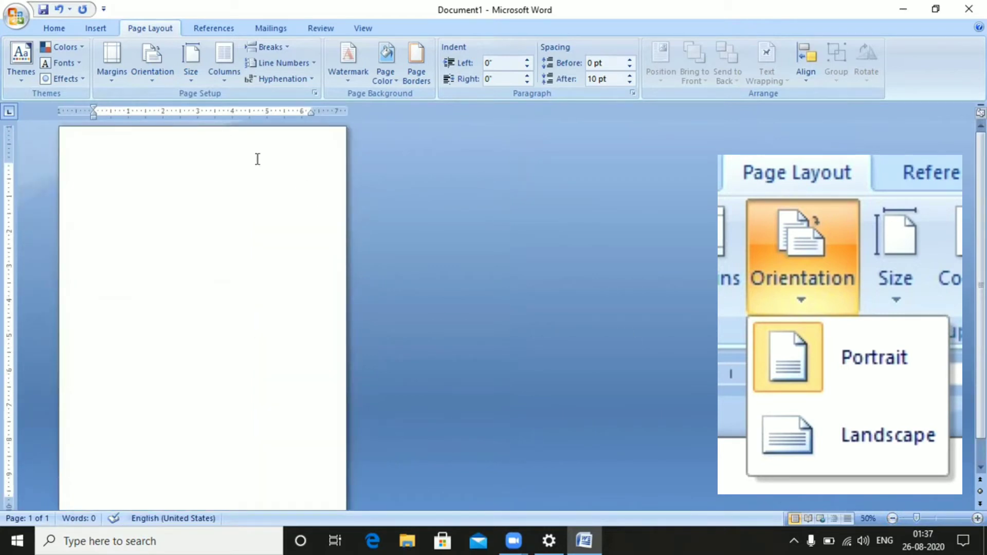
click(153, 67)
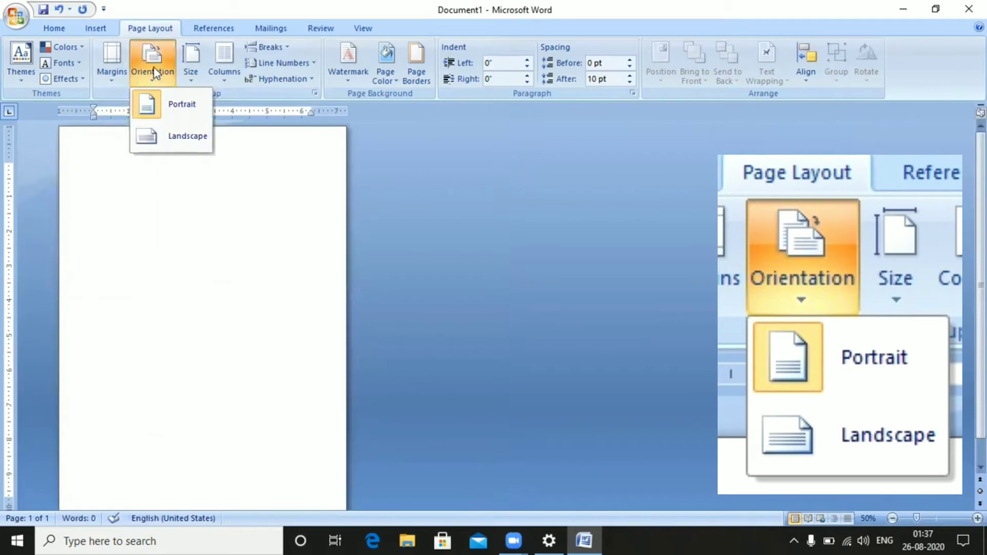
click(182, 138)
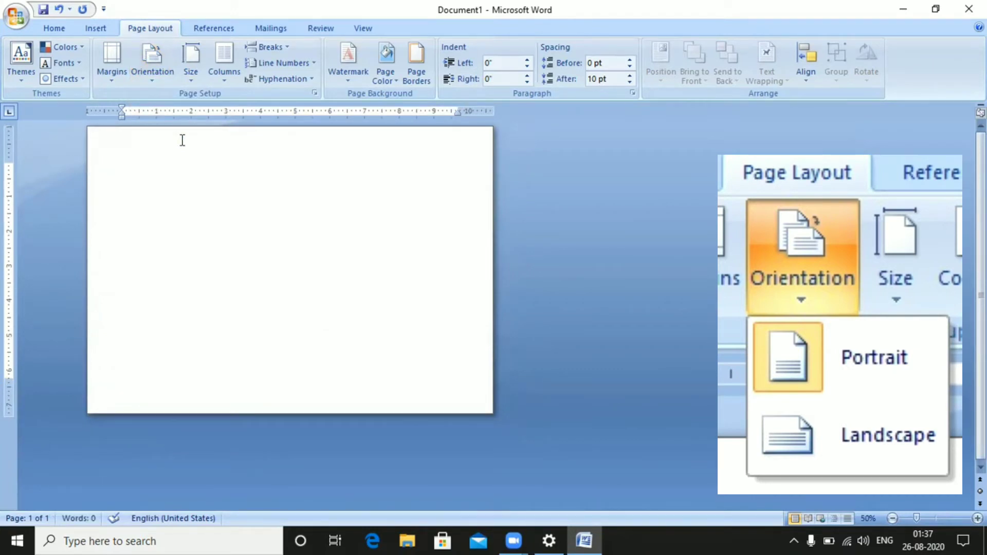
Set the page orientation back to Portrait and enlarge the page view to 124%
click(150, 85)
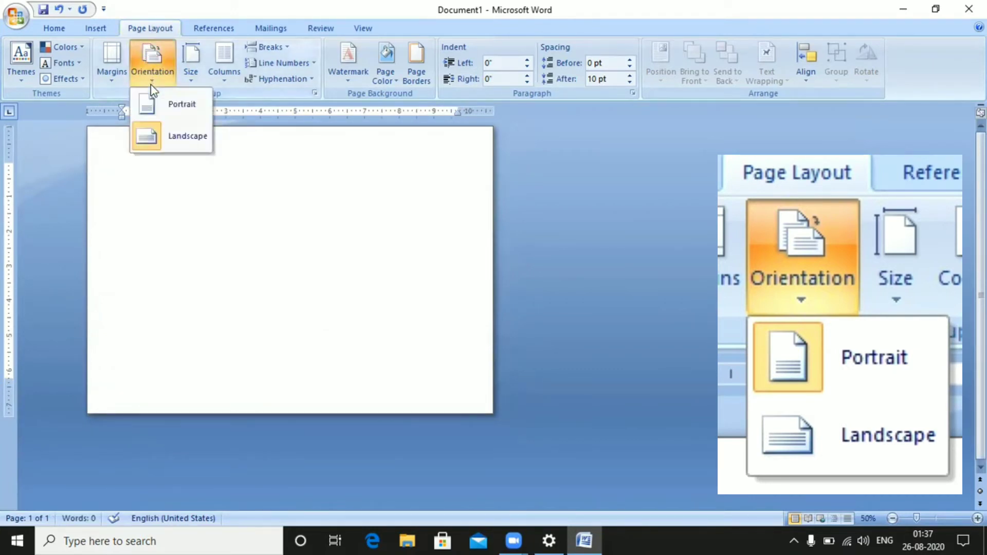
click(181, 106)
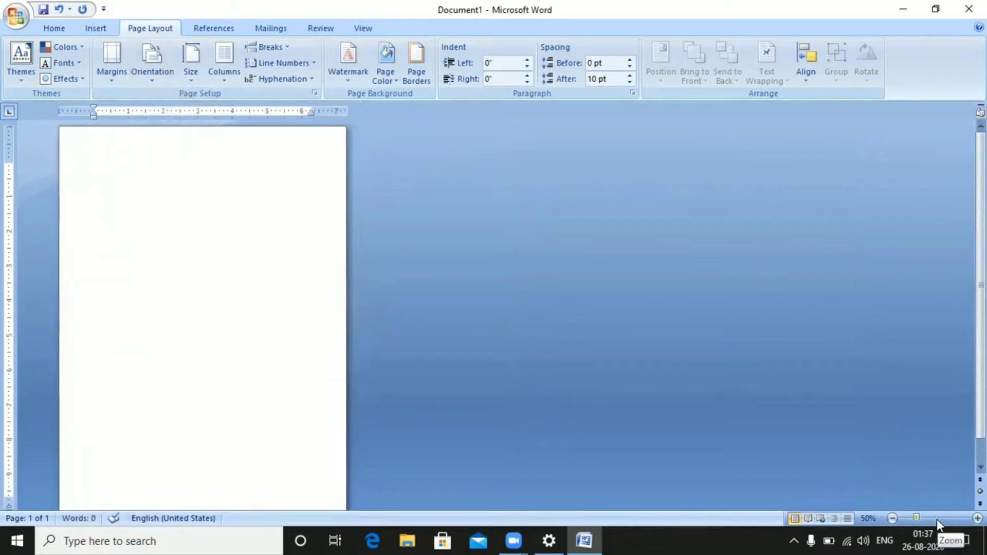
click(937, 520)
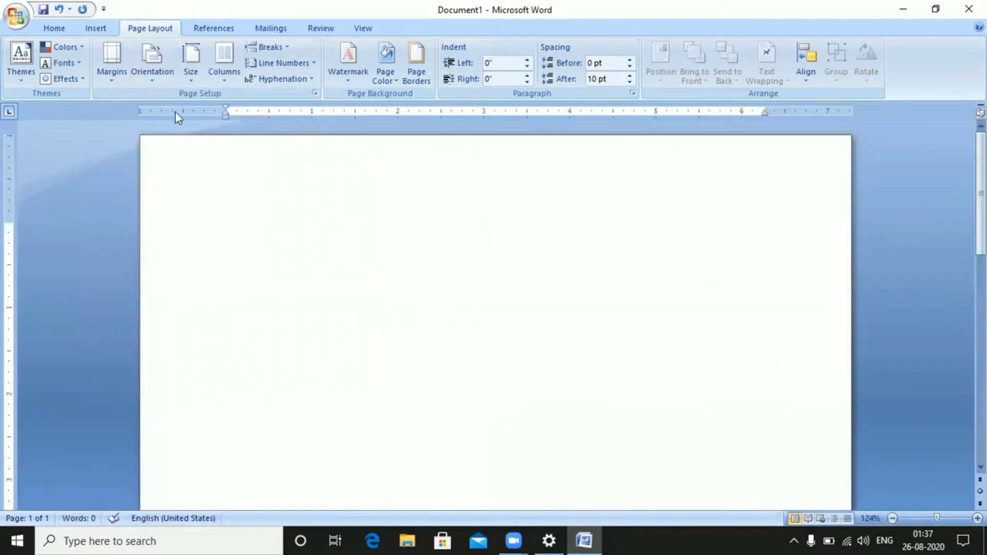
Fill three full lines at the start of the page with the repeated letter "s" as sample text
click(117, 76)
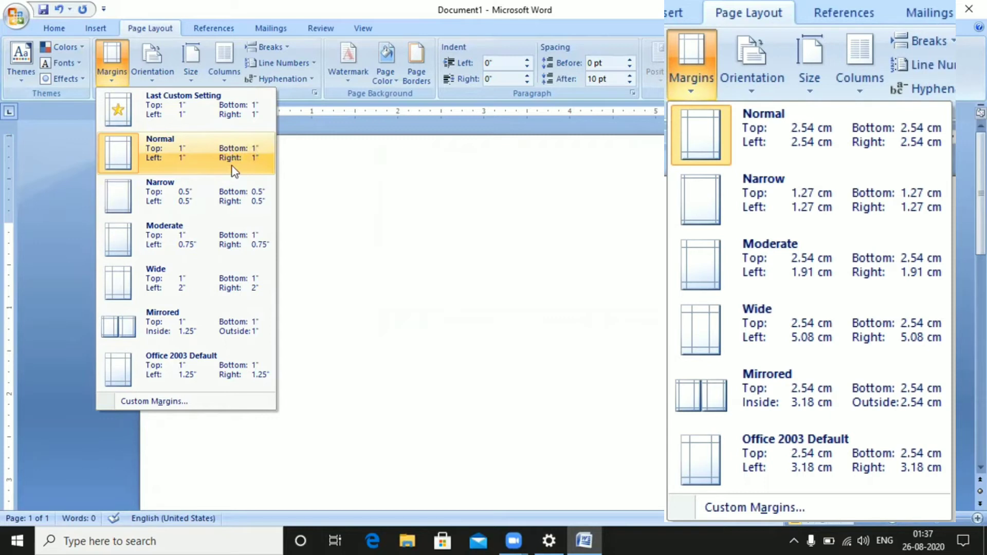
click(393, 217)
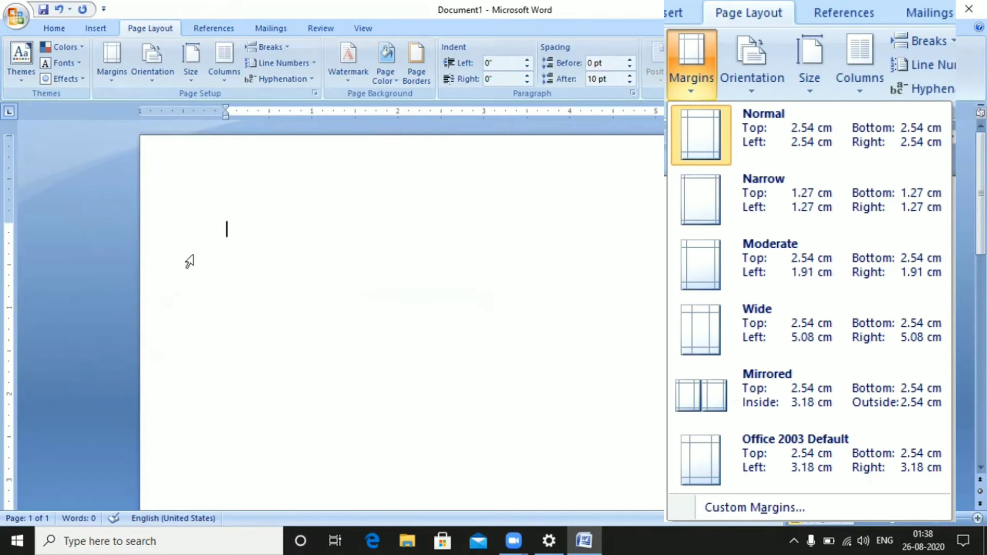
text(ssssss)
key(BackSpace)
key(BackSpace)
key(BackSpace)
key(BackSpace)
key(BackSpace)
text(ssssssss)
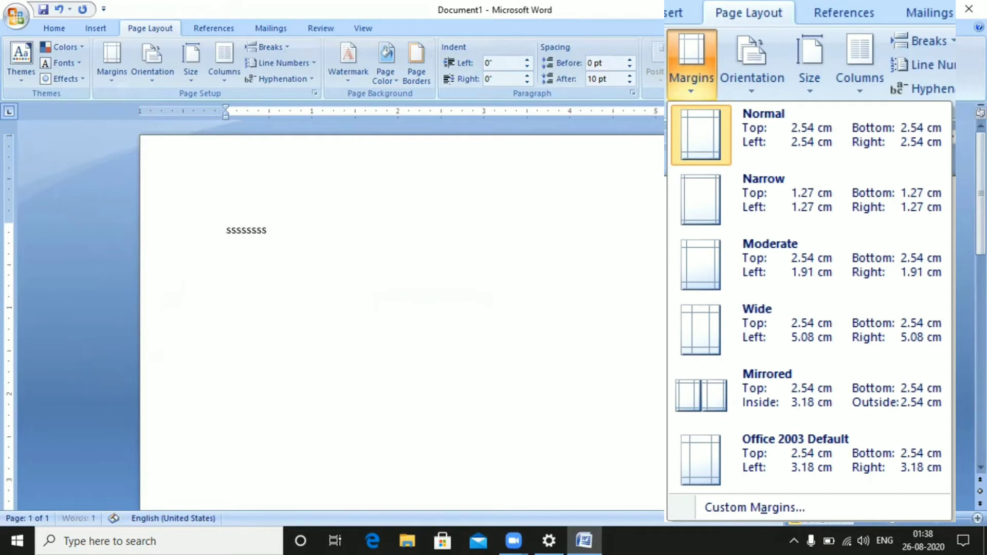
text(sssssssssssssssssssssssssssssssssssssssssssssssssssssssssssssssssssssssss)
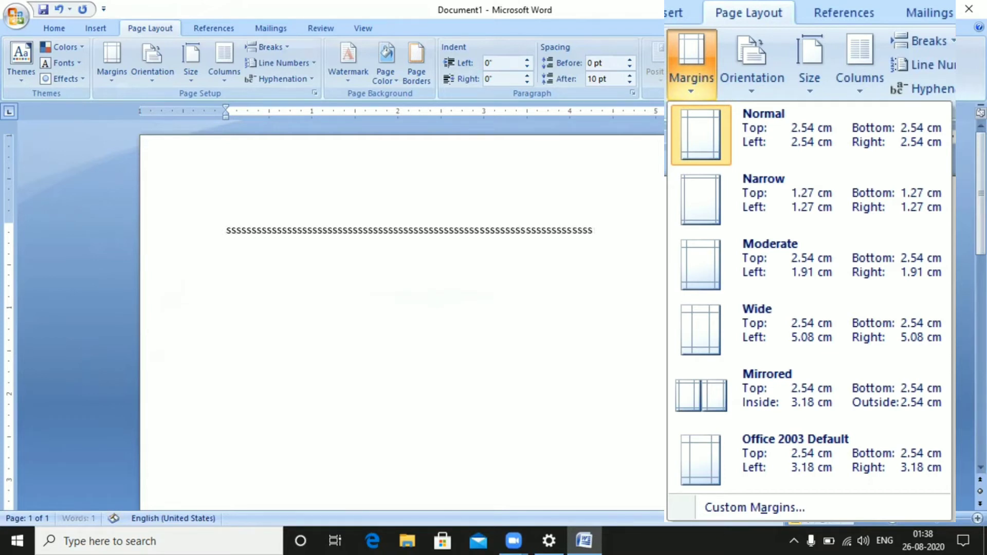
text(sssssssssssssssssssssssssss)
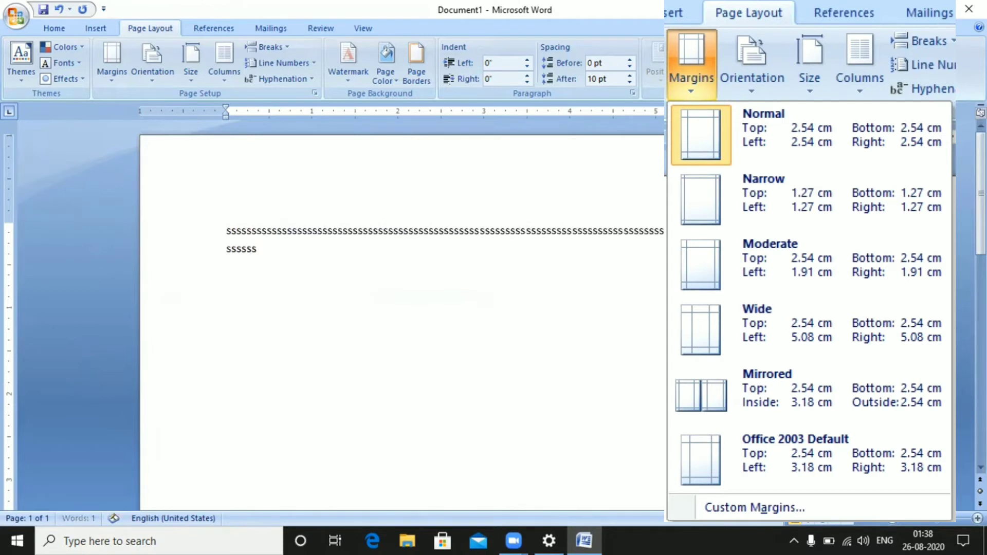
text(sssssssssssssssssssssssssssssssssssssssssssssssssssssssssssssssssss)
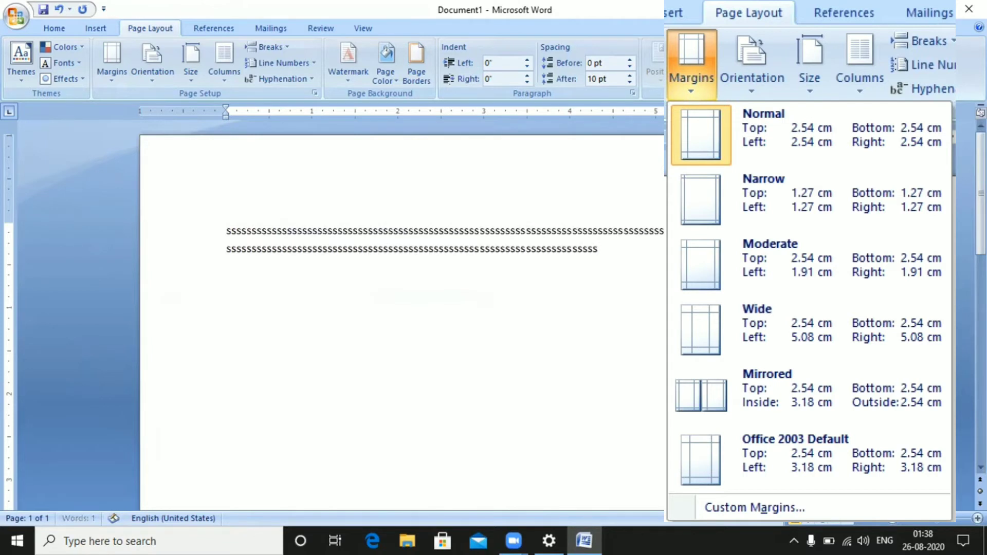
text(ssssssssssssssssssssssssssssssssssssss)
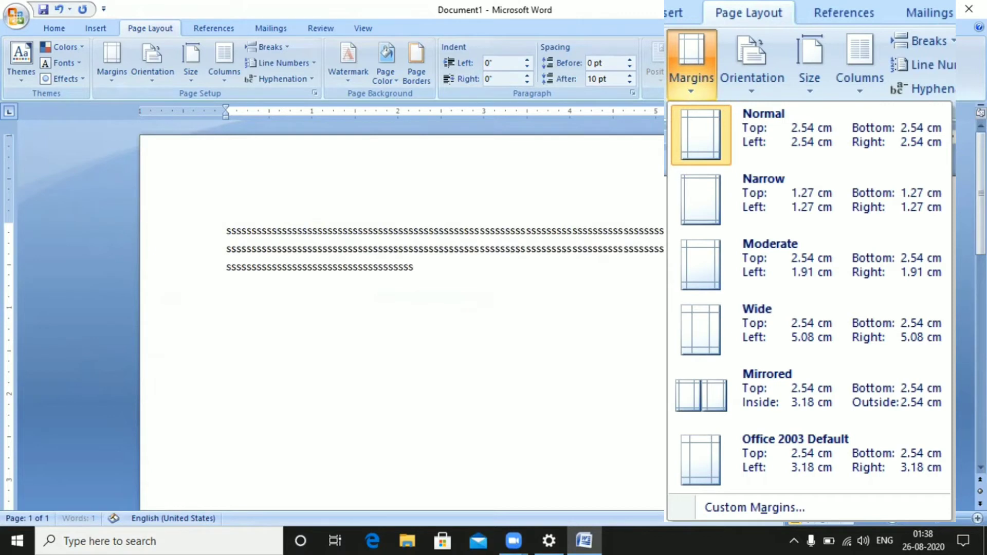
text(sssssssssssssssssssssssssssssssssssssssssss)
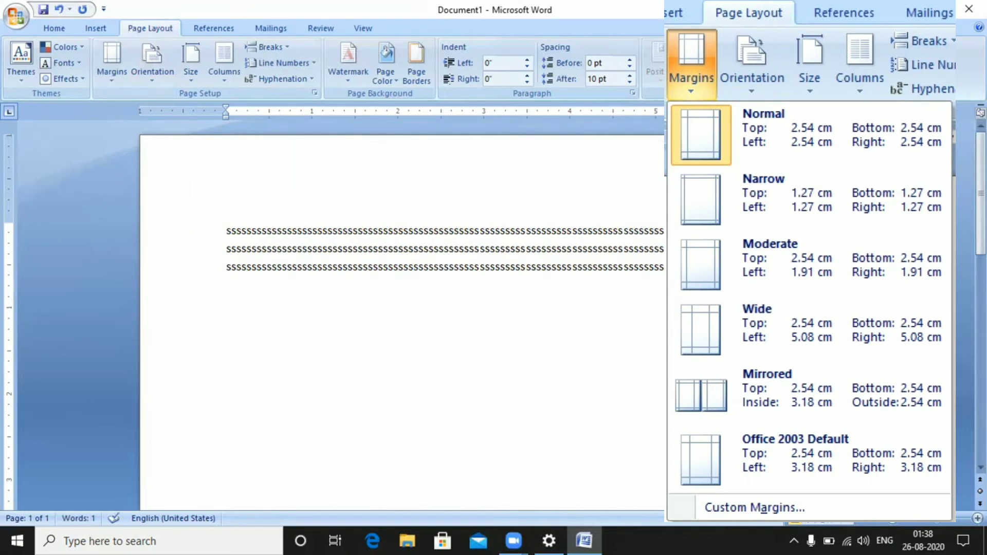
Apply the Narrow margin preset (0.5" on all sides), undo it and redo it to compare the text layout
scroll(401, 309, down, 15)
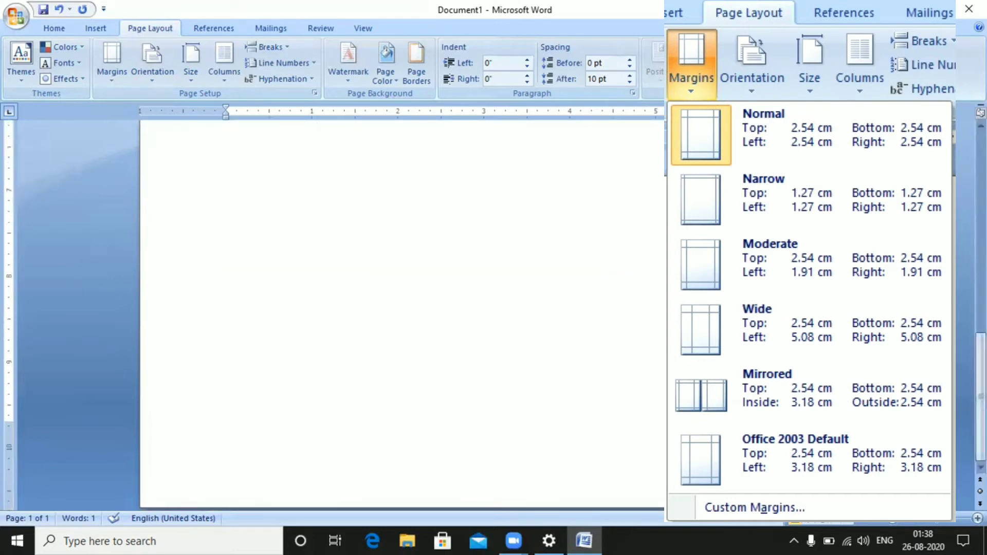
scroll(401, 309, up, 15)
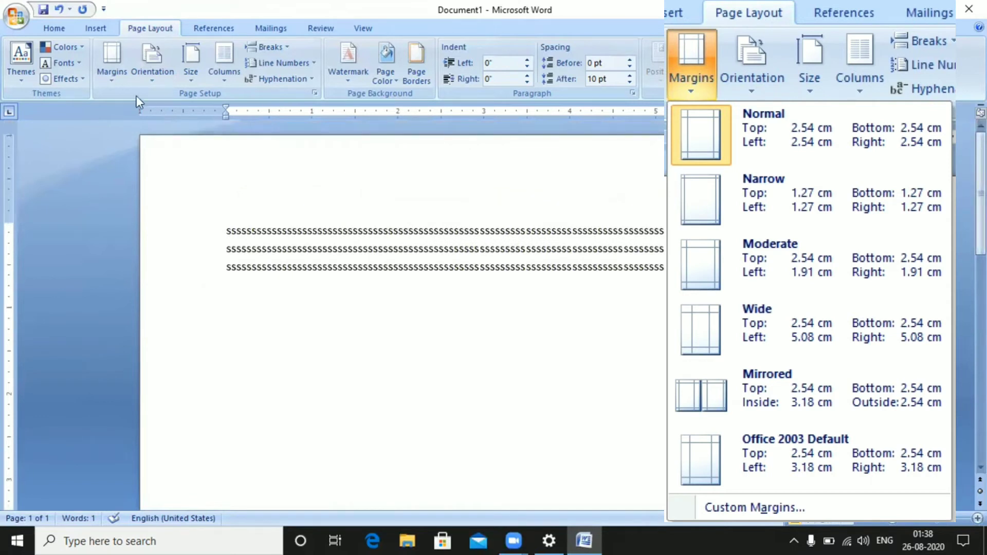
click(118, 72)
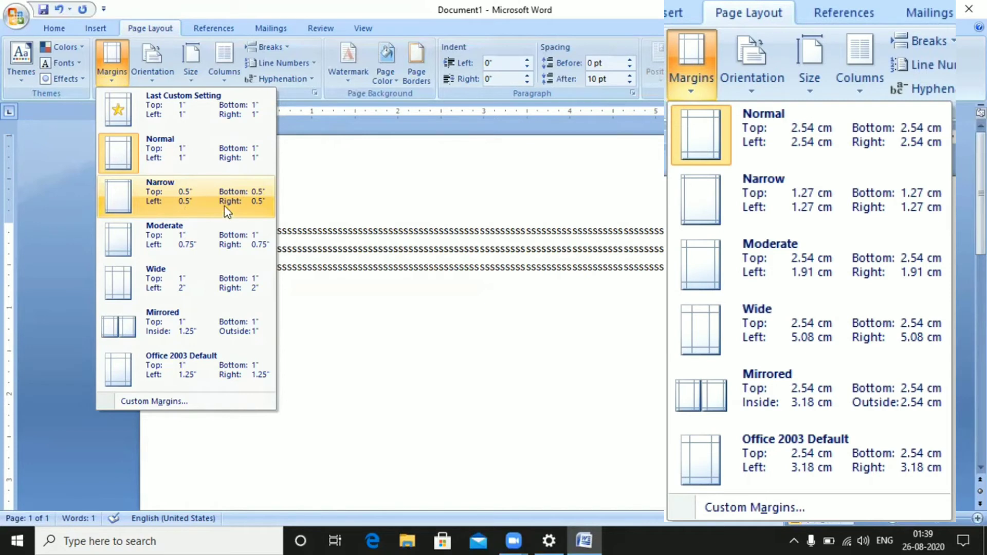
click(197, 196)
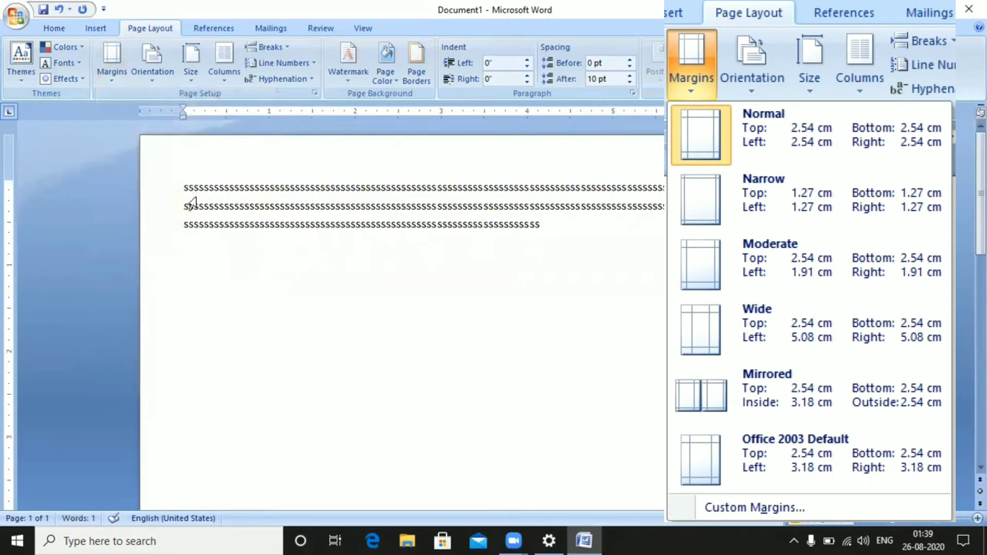
key(ctrl+z)
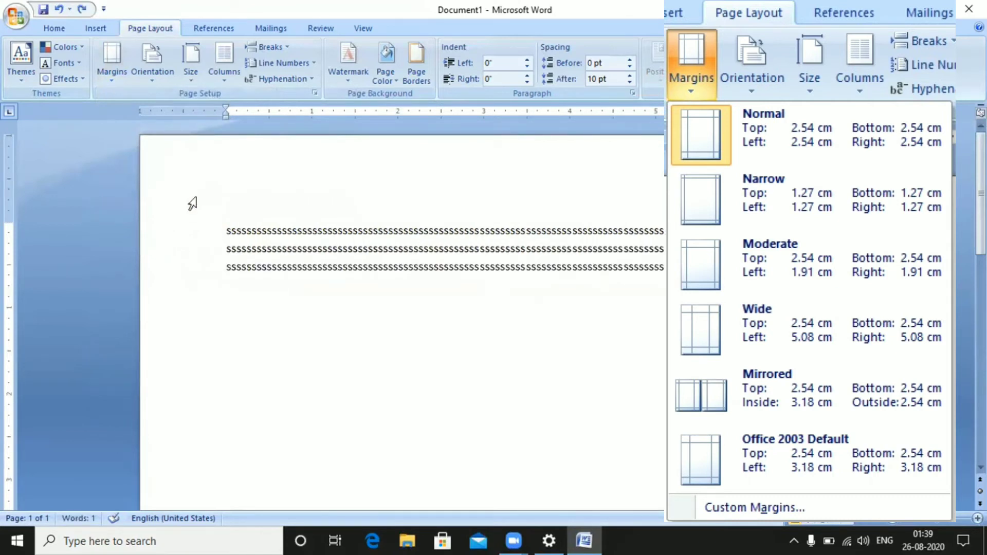
key(ctrl+y)
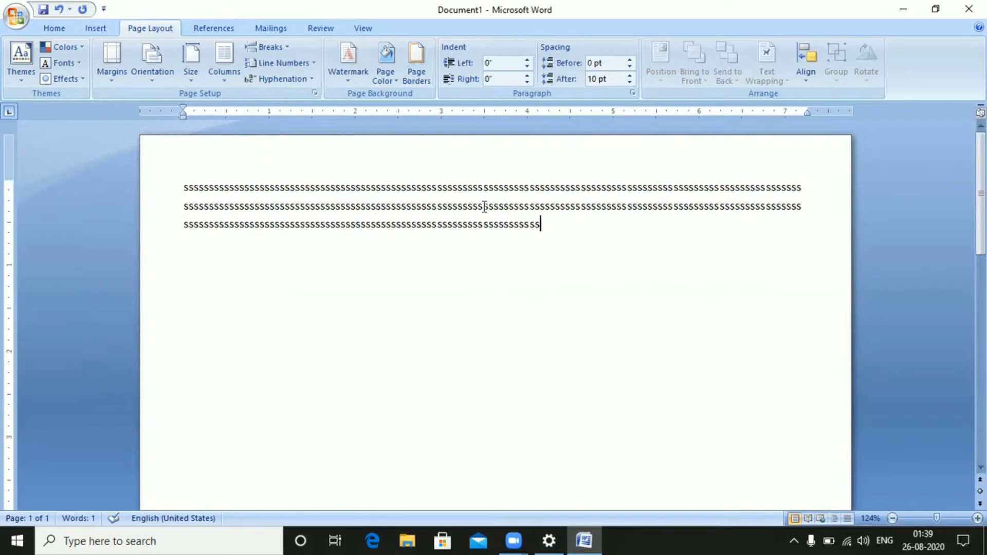
Apply the Normal margin preset (1" on all sides) and delete all the sample text from the page
click(103, 68)
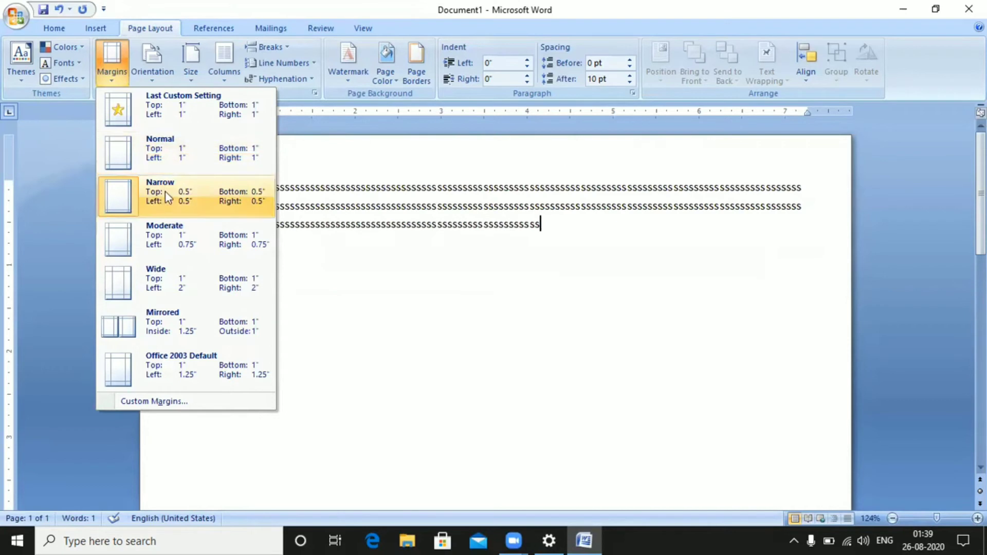
click(170, 159)
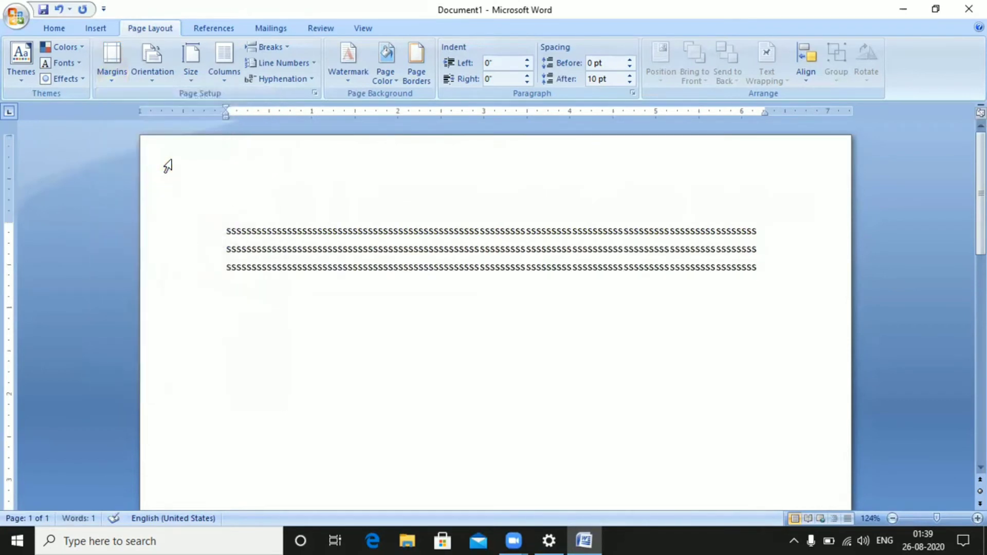
key(ctrl+a)
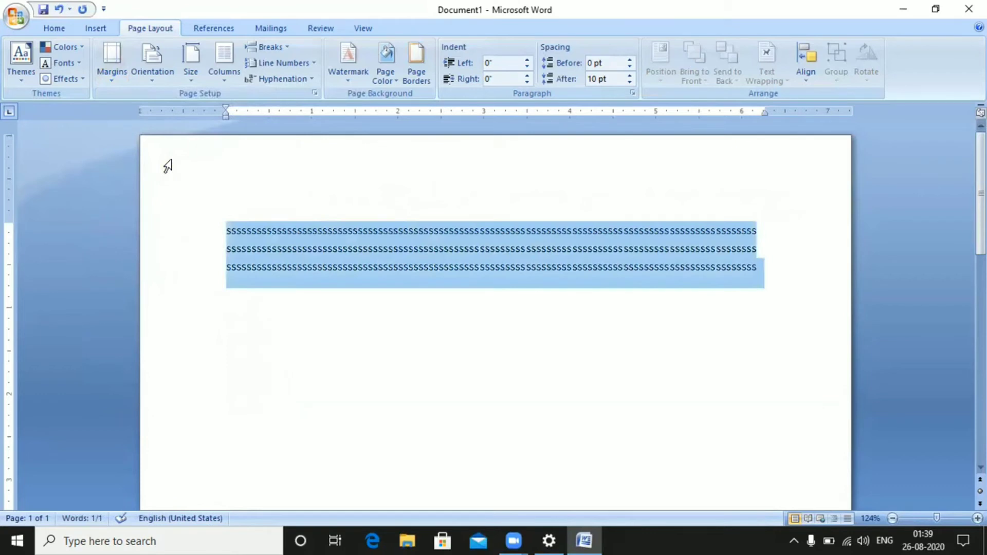
key(Delete)
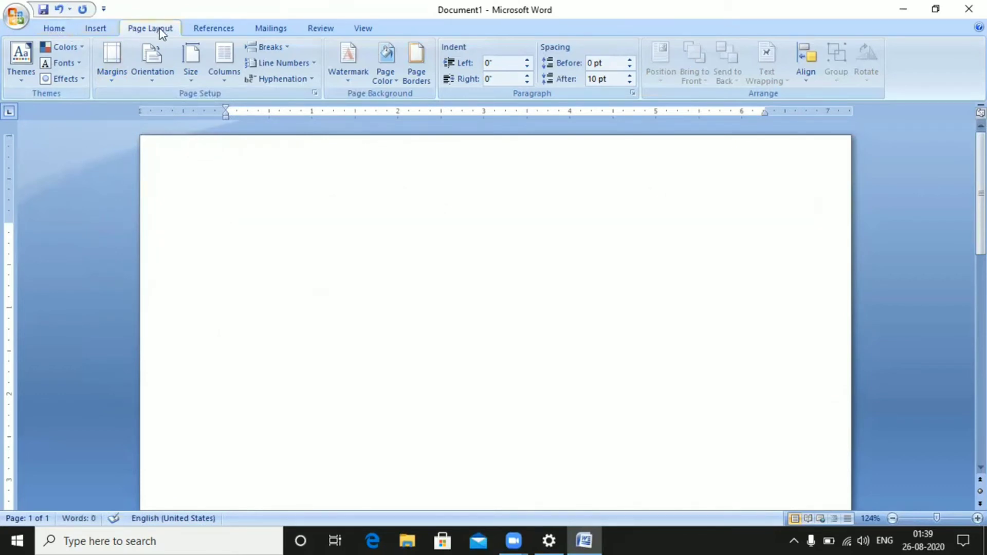
Check the paper size and orientation choices, then reapply the Normal margin preset (1" on all sides)
click(194, 71)
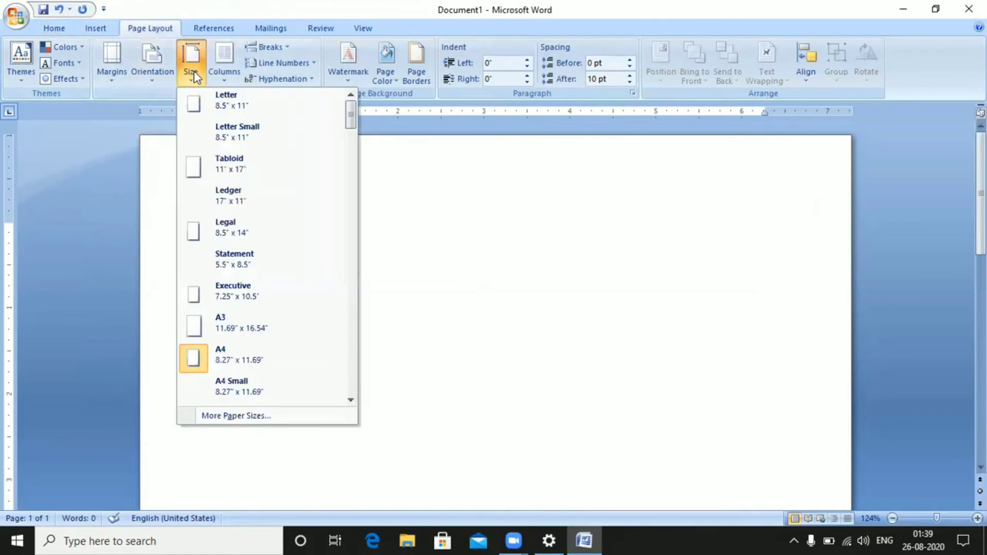
click(163, 80)
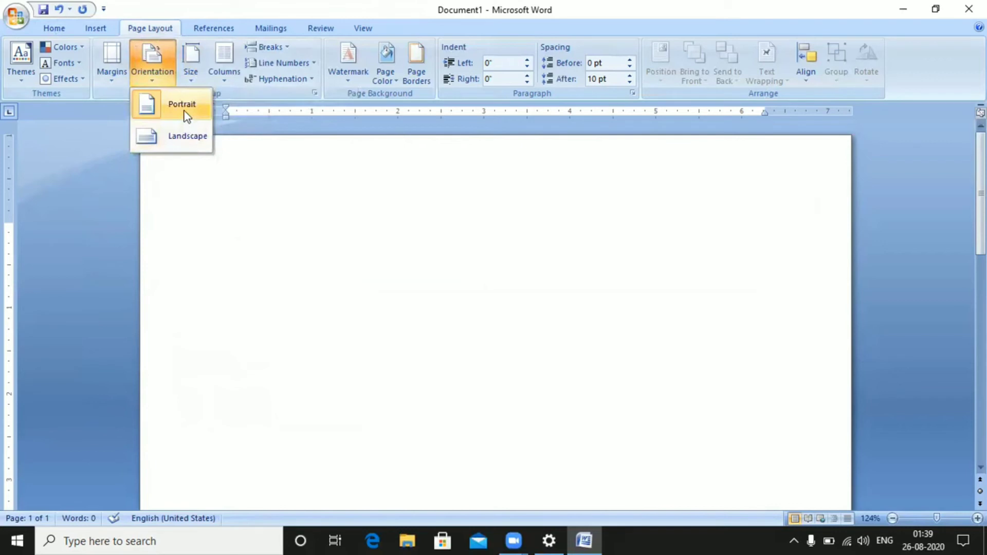
click(112, 74)
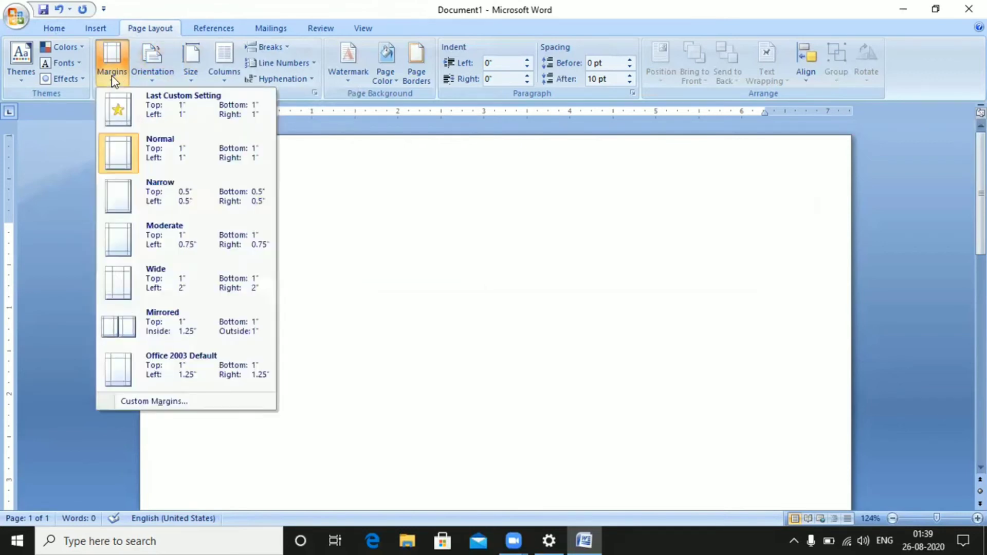
click(151, 151)
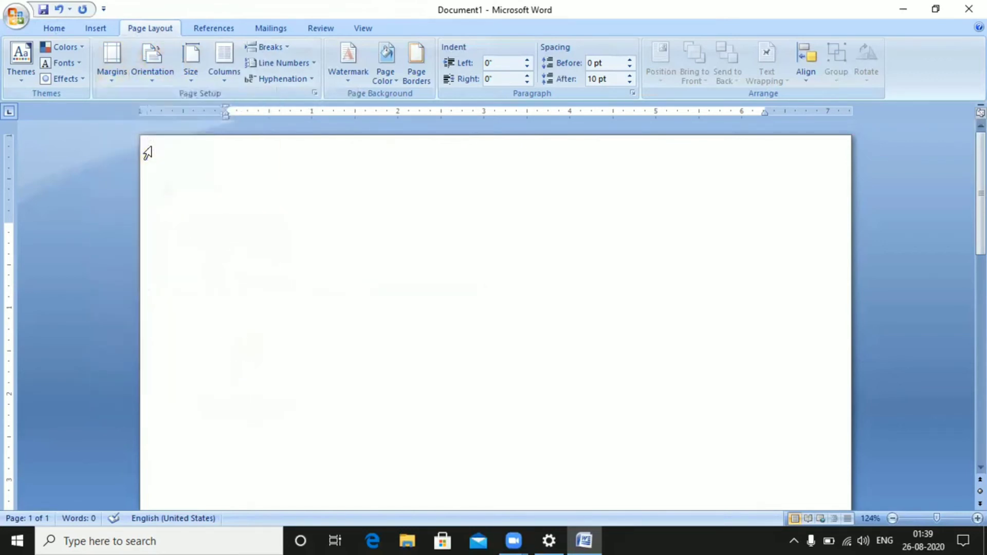
Set the text font to Times New Roman at size 12 and the line spacing to 2.0
click(64, 30)
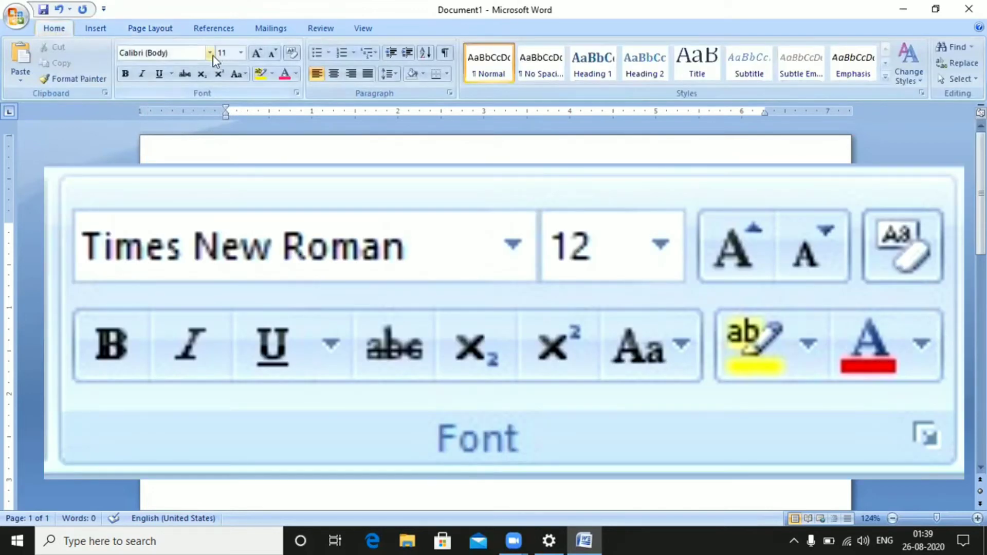
click(210, 52)
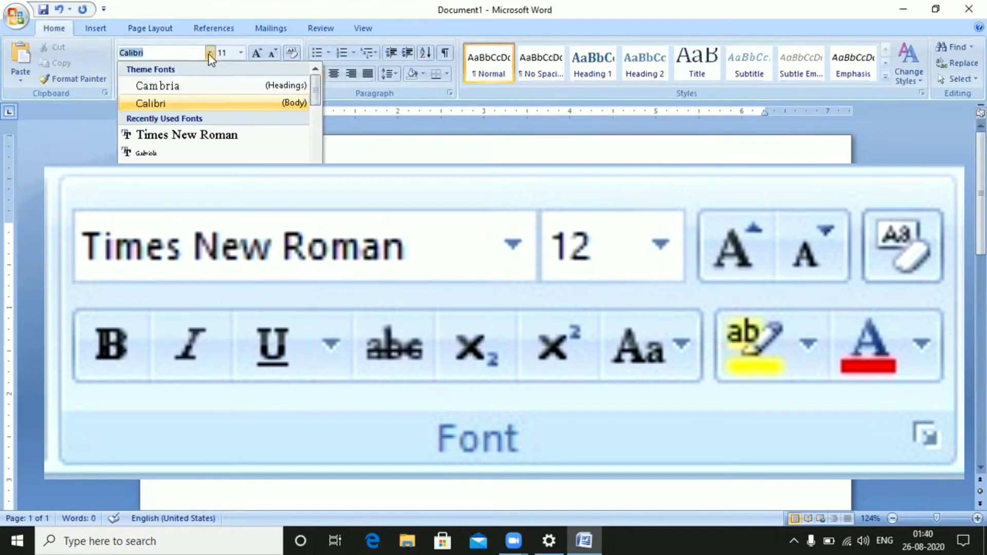
click(214, 136)
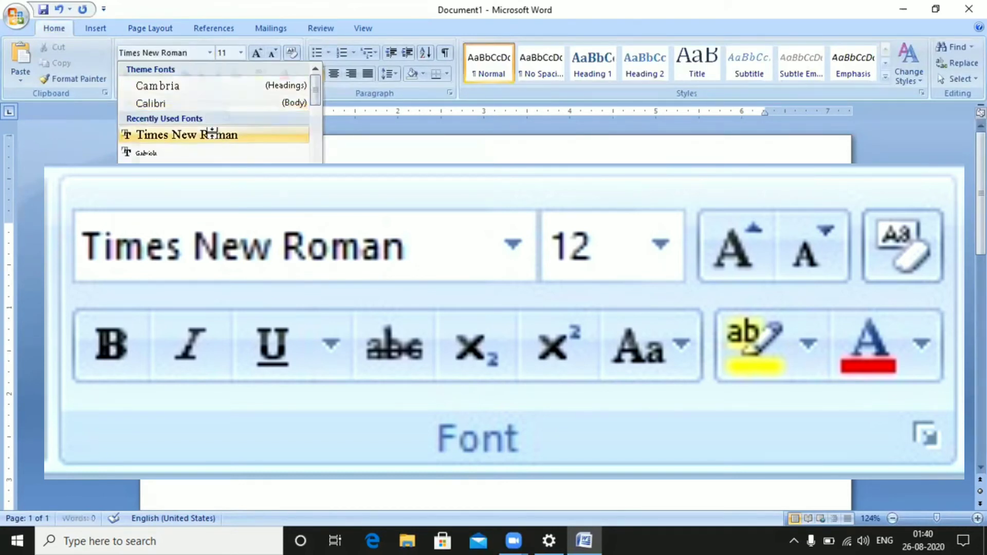
click(234, 53)
text(12)
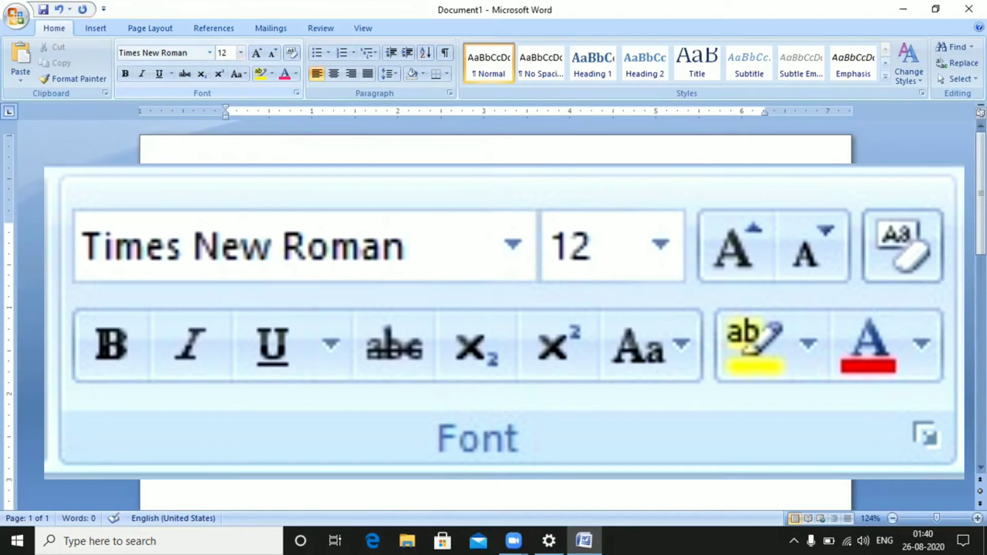
key(Return)
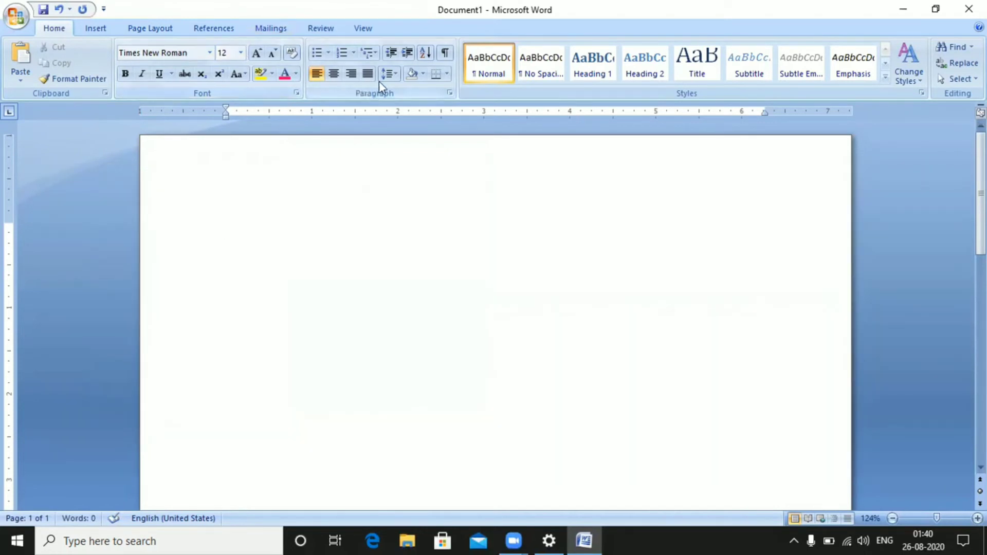
click(396, 75)
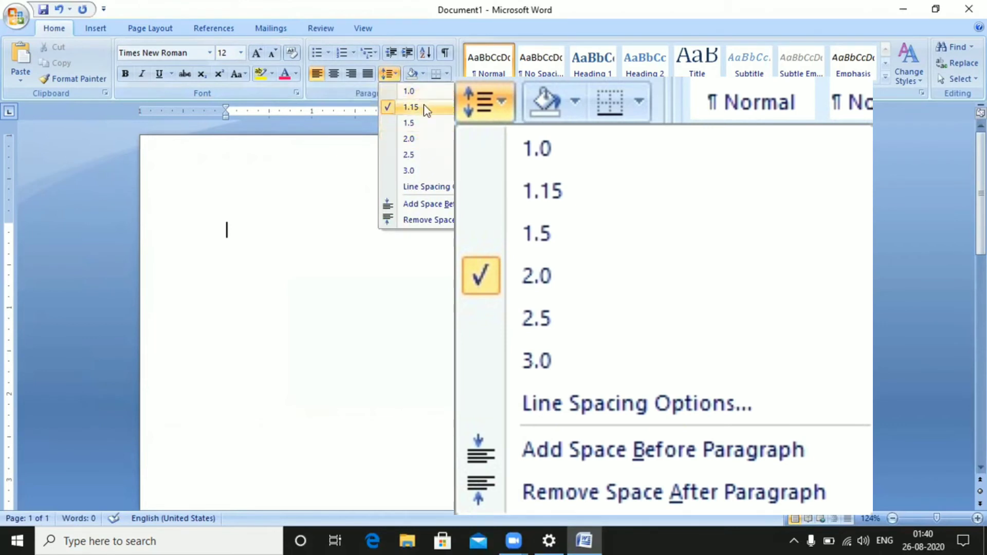
click(422, 143)
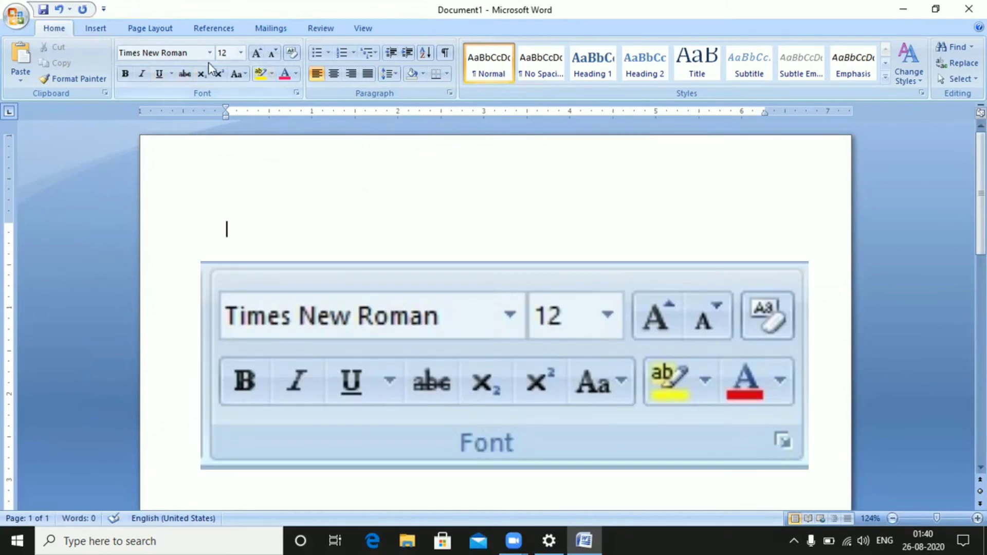
Reapply the Times New Roman font at size 12 and check the line spacing options
click(210, 52)
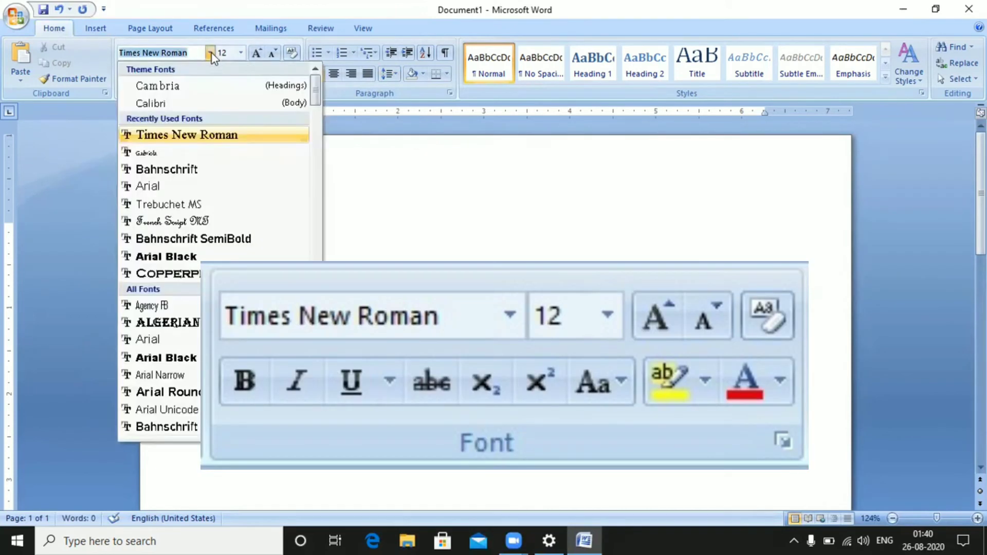
click(207, 135)
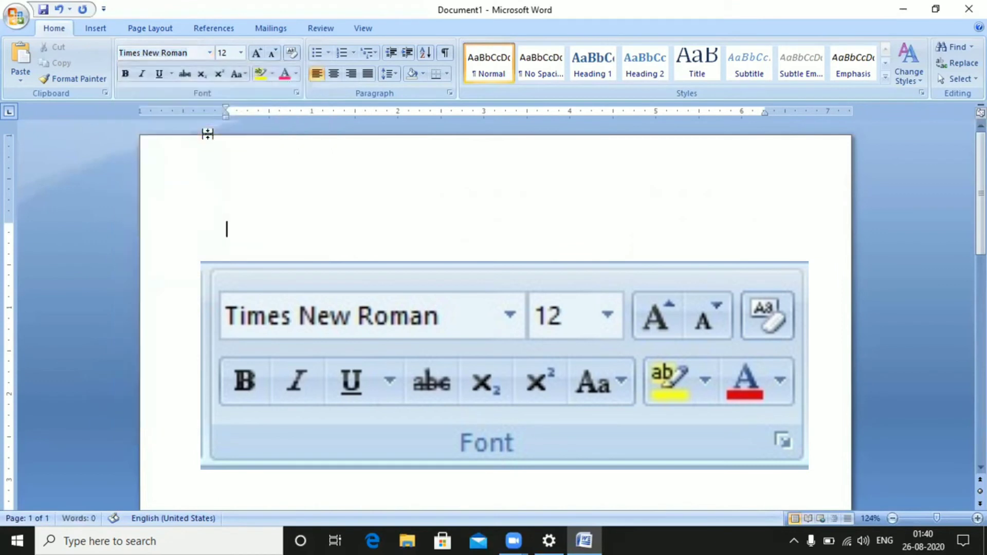
click(232, 52)
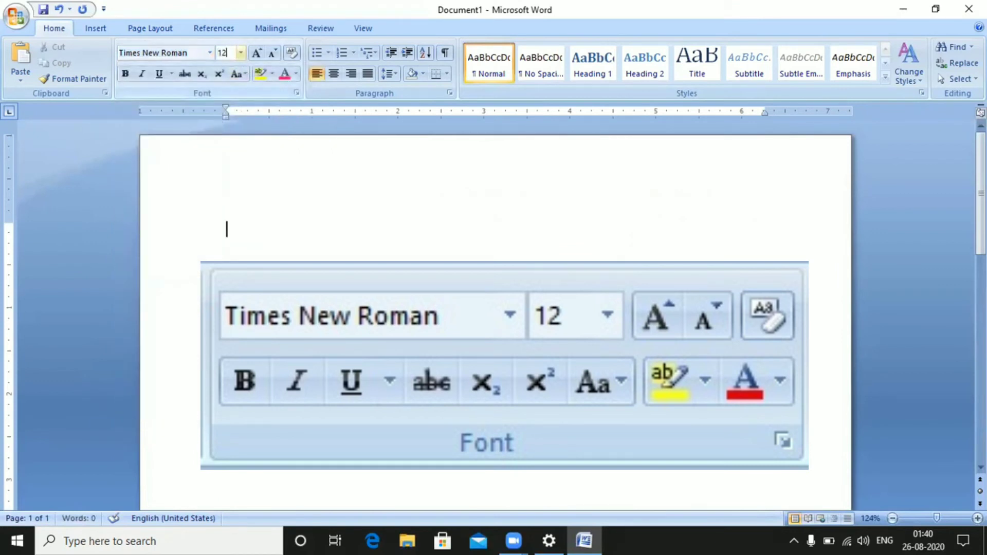
key(Return)
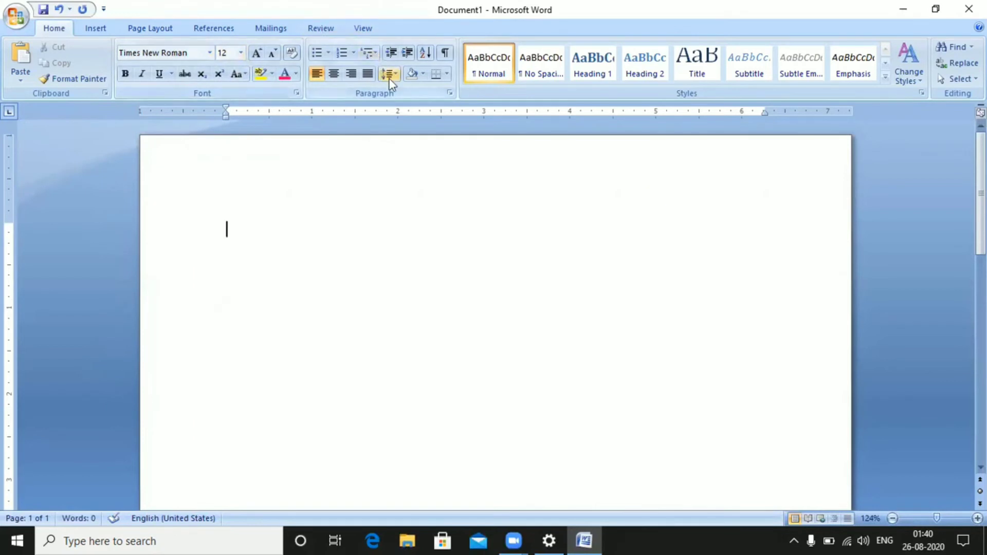
click(396, 72)
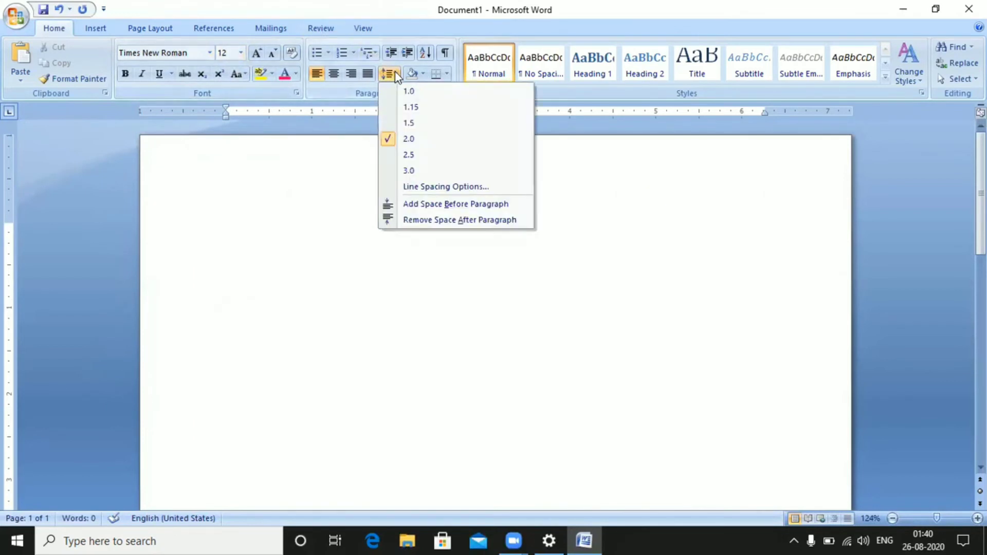
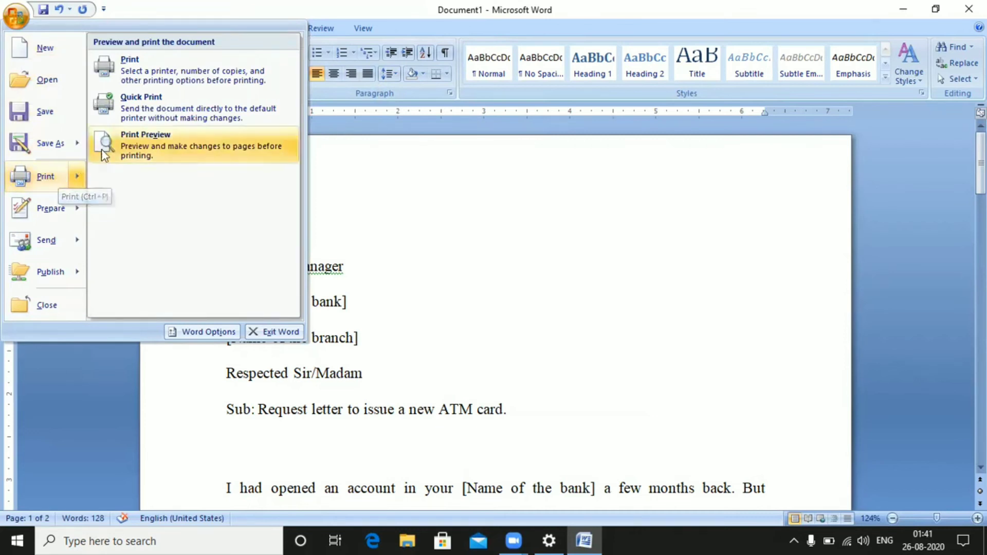
Open the print preview of the bank letter and choose Microsoft XPS Document Writer as the printer in the print settings
click(172, 140)
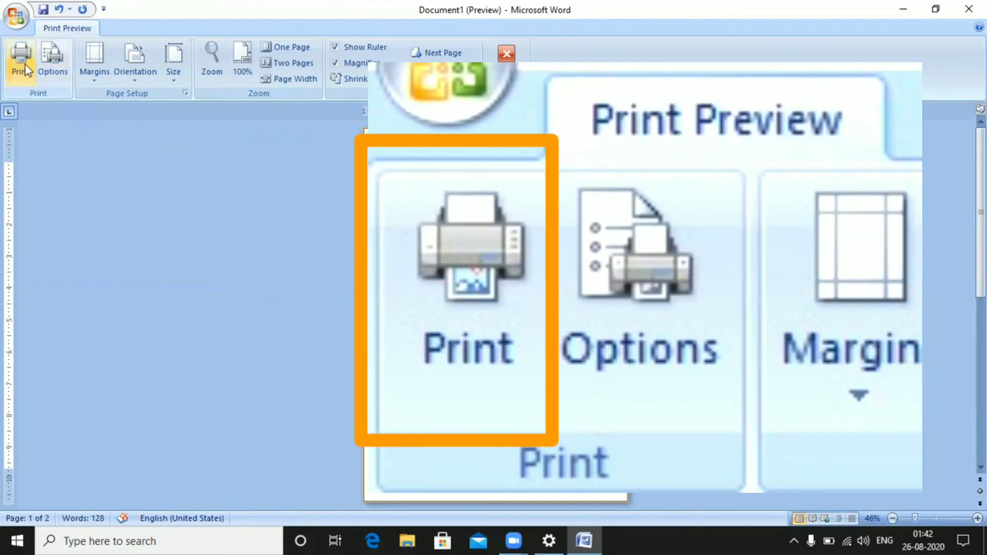
click(20, 62)
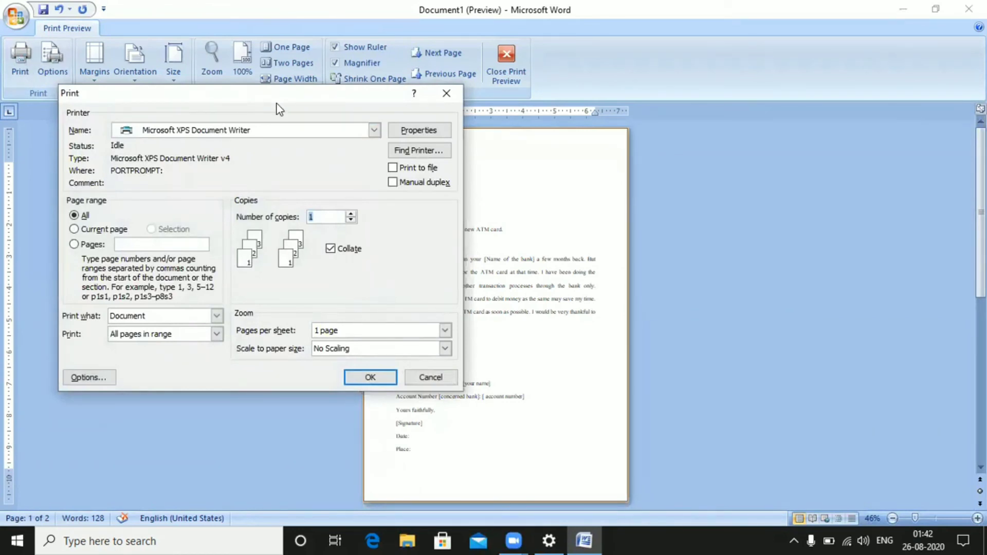
drag(242, 99, 266, 156)
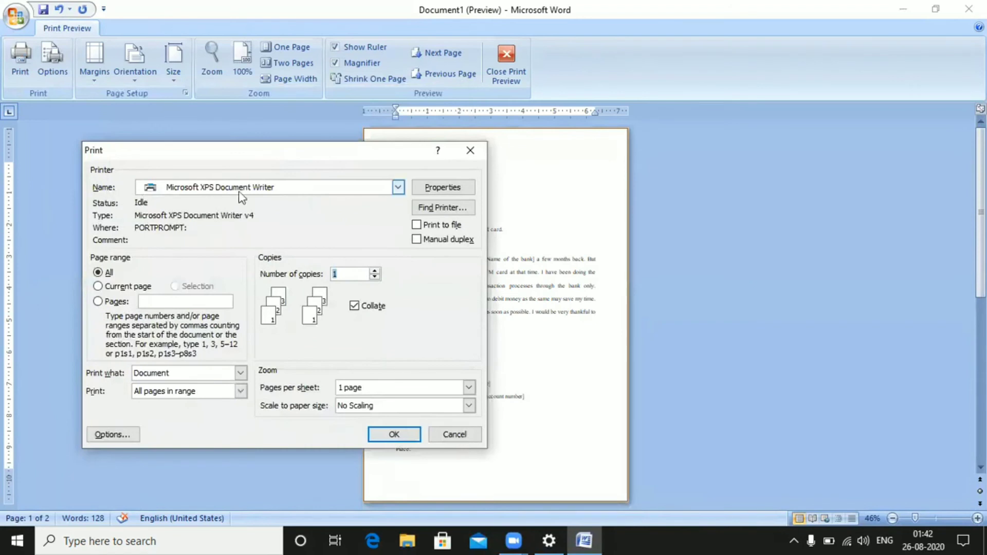
click(267, 193)
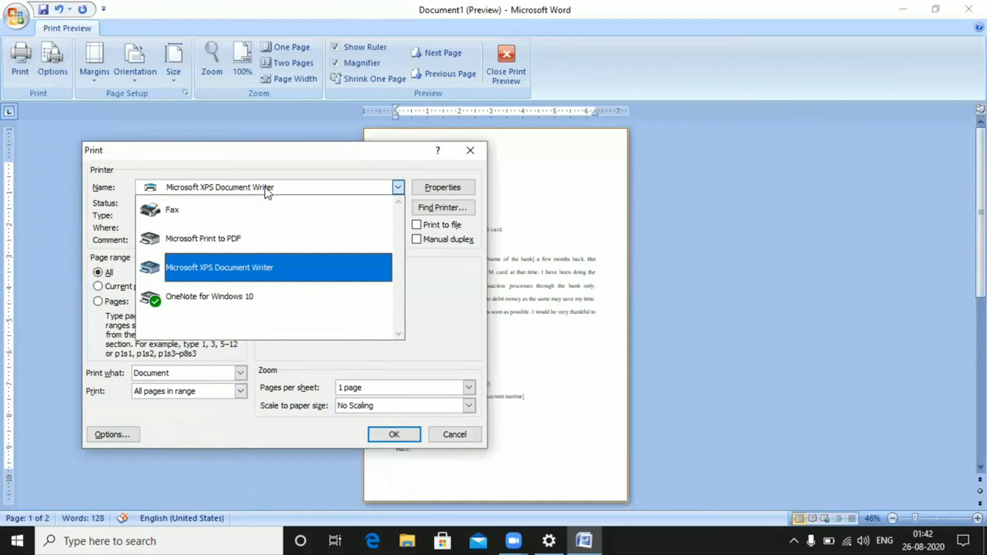
click(251, 268)
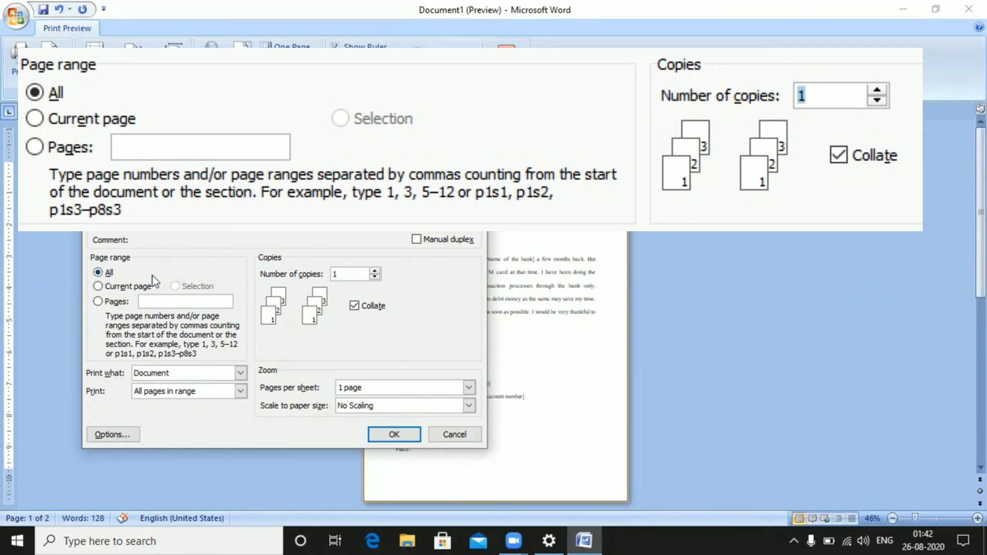
Try the Current page print range and a higher number of copies, and cancel the print settings
click(119, 287)
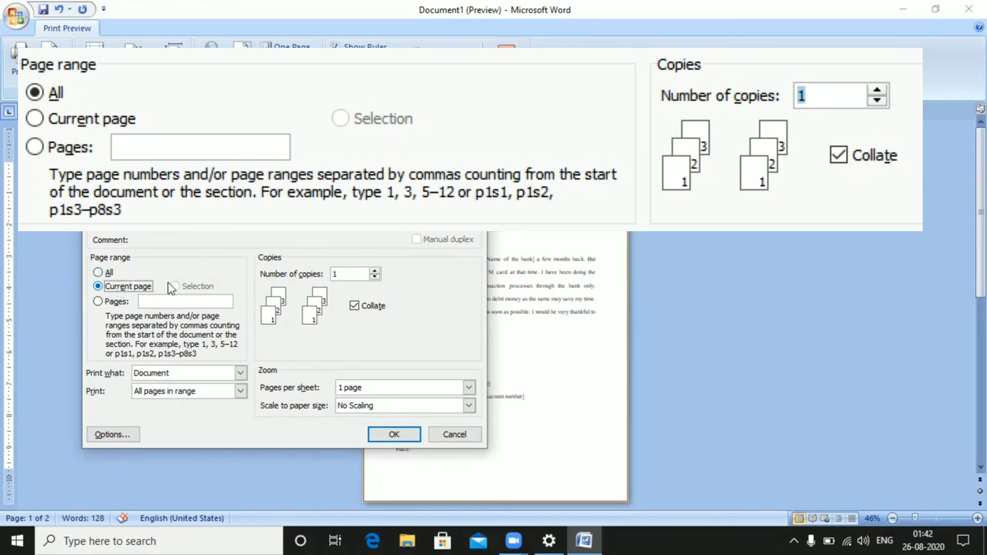
click(376, 271)
click(376, 271)
click(455, 434)
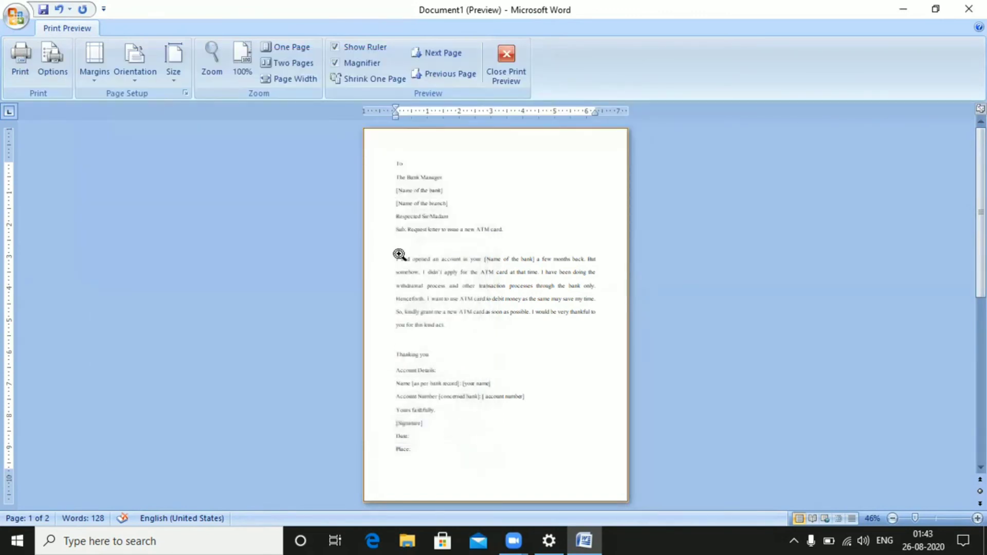
Inspect the beginning and the closing part of the letter in the print preview at 100% and close the preview
click(399, 254)
click(425, 185)
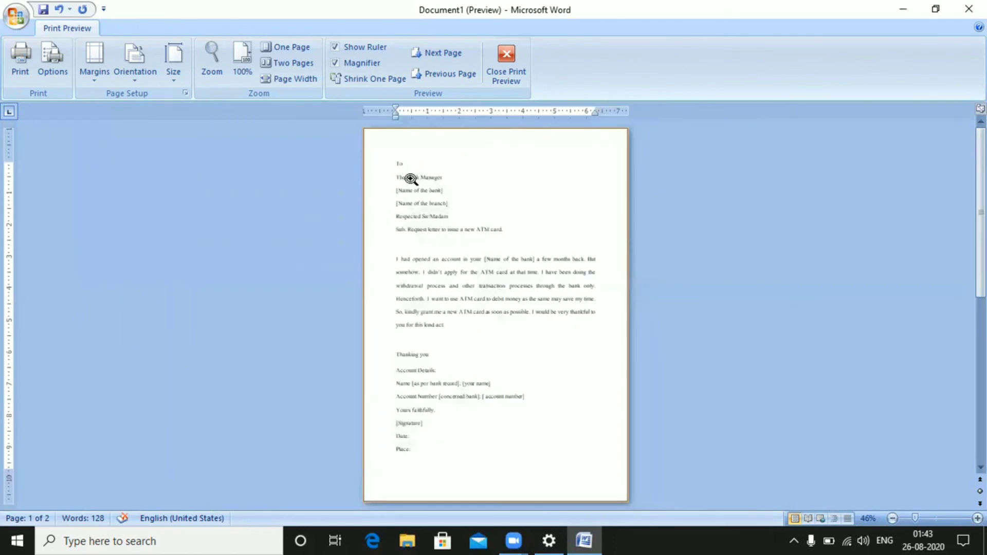
click(411, 180)
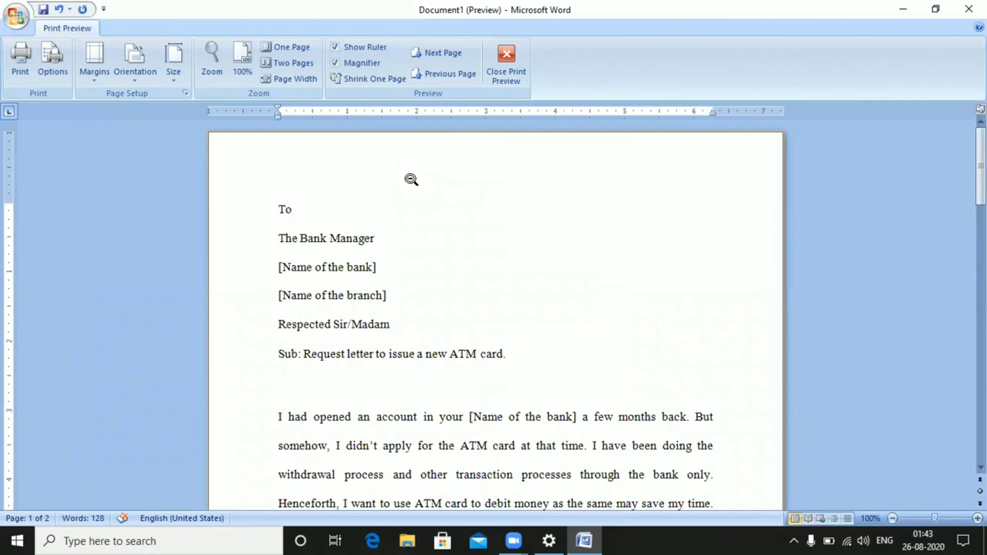
click(411, 179)
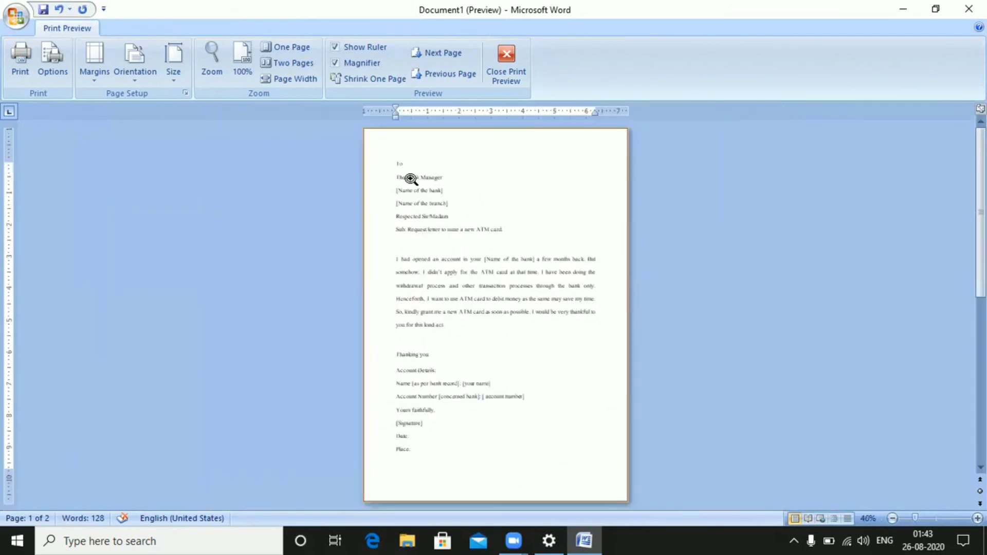
click(418, 392)
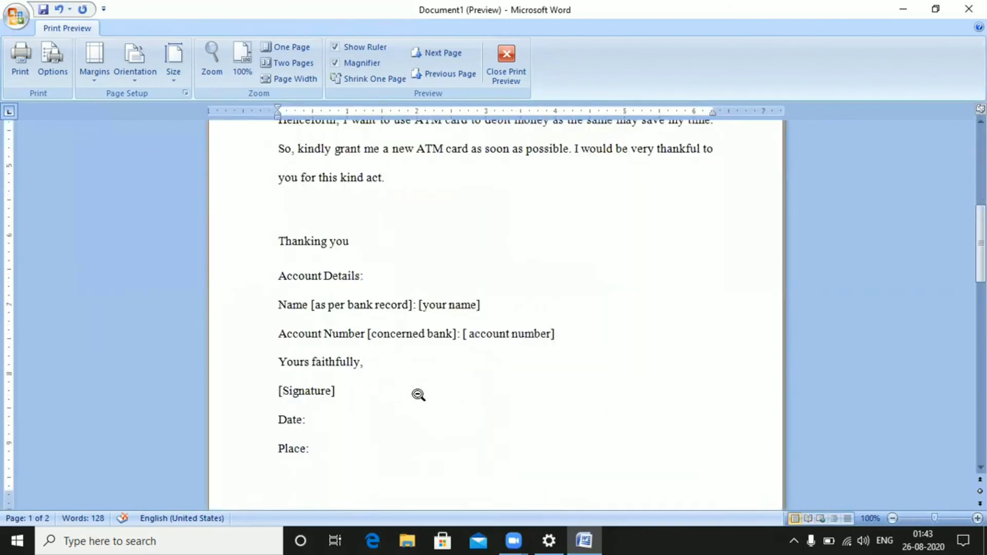
click(418, 395)
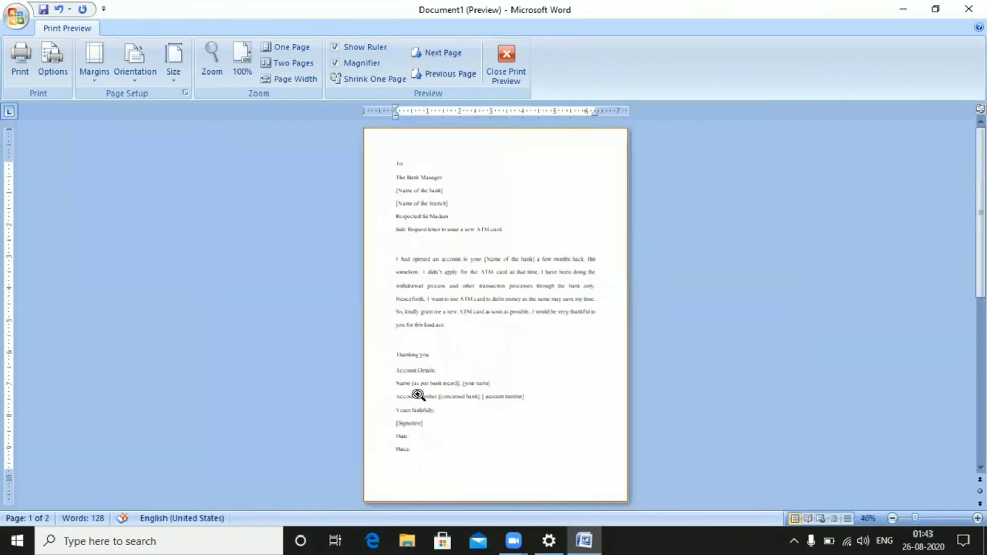
click(511, 69)
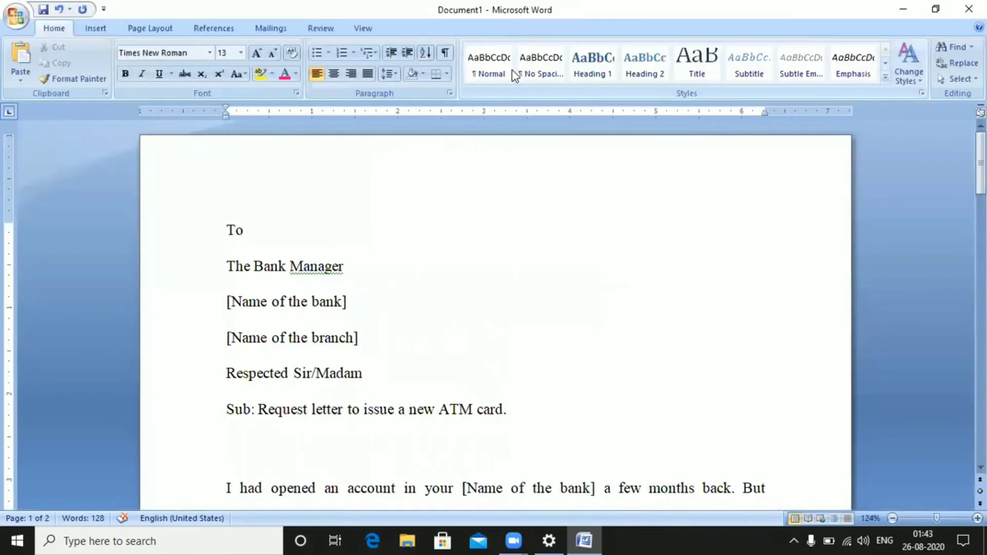